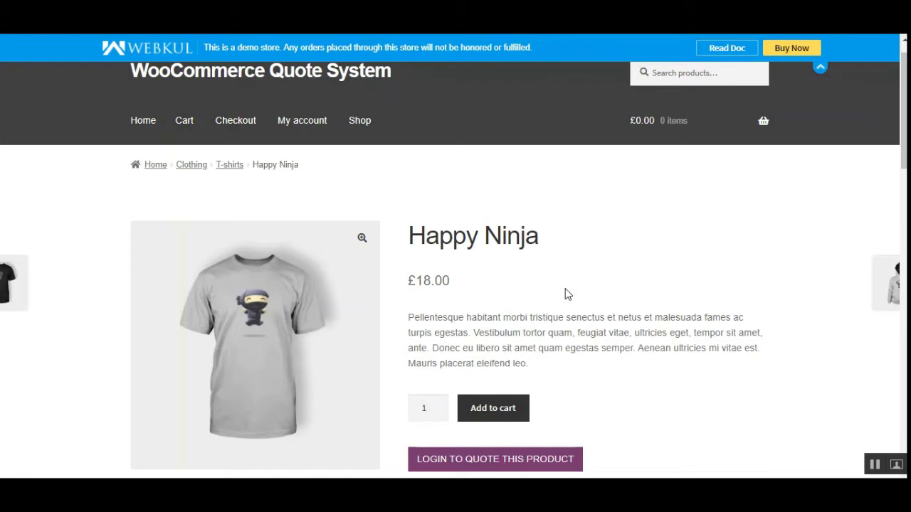
scroll(897, 206, "up", 1)
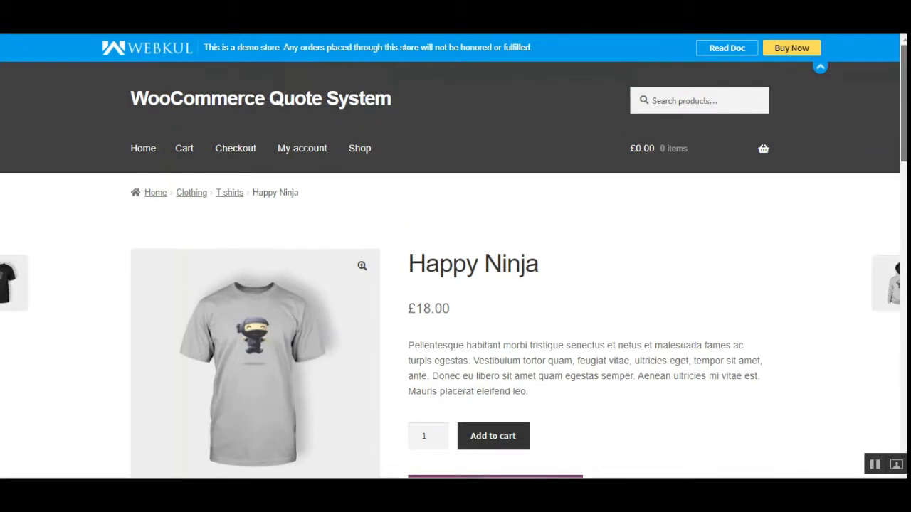
scroll(455, 270, "down", 5)
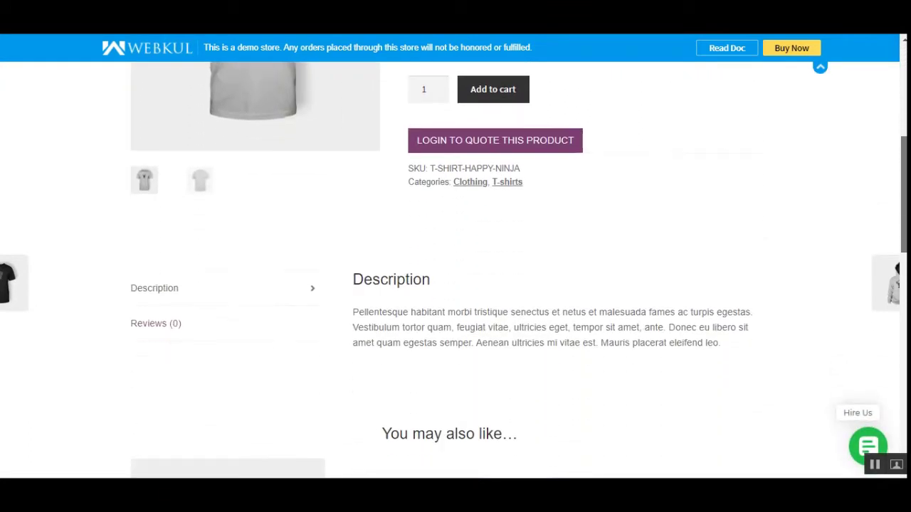
scroll(455, 270, "up", 3)
scroll(455, 270, "up", 2)
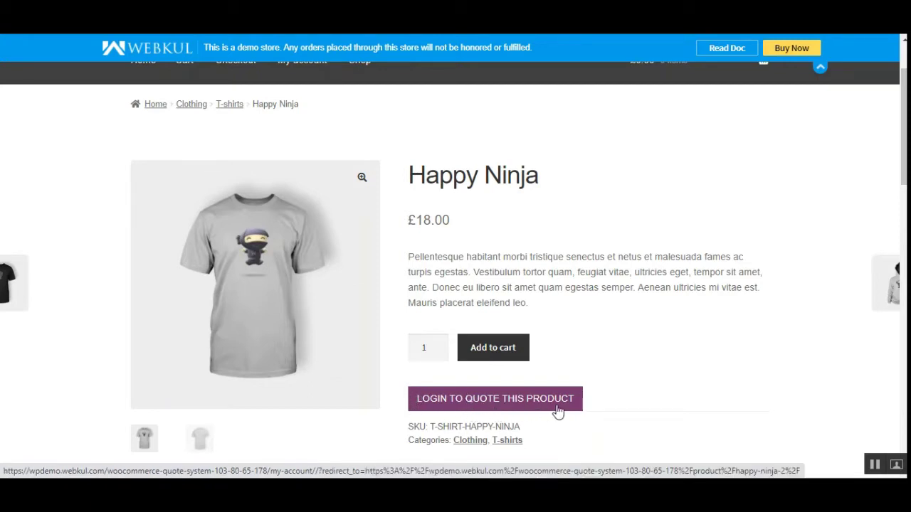
Log in as the demo customer via Happy Ninja's login-to-quote link and return to the product
left_click(533, 404)
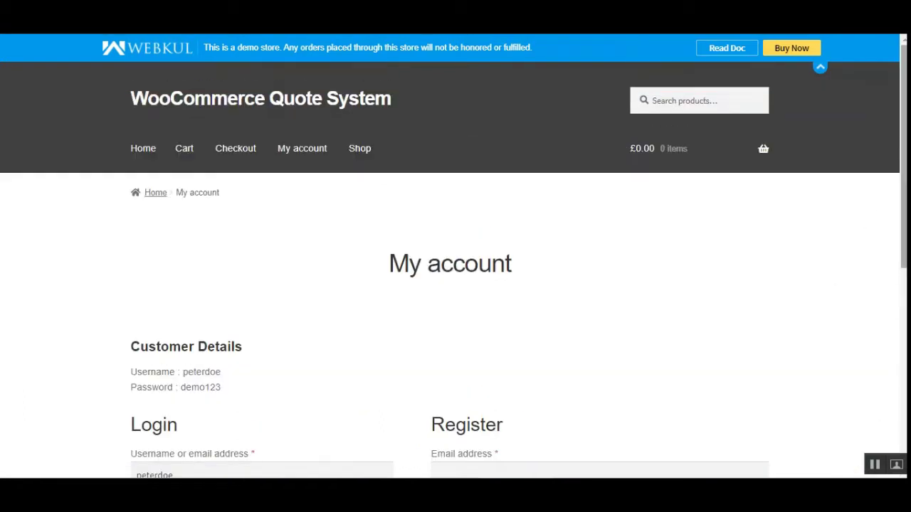
scroll(456, 284, "down", 3)
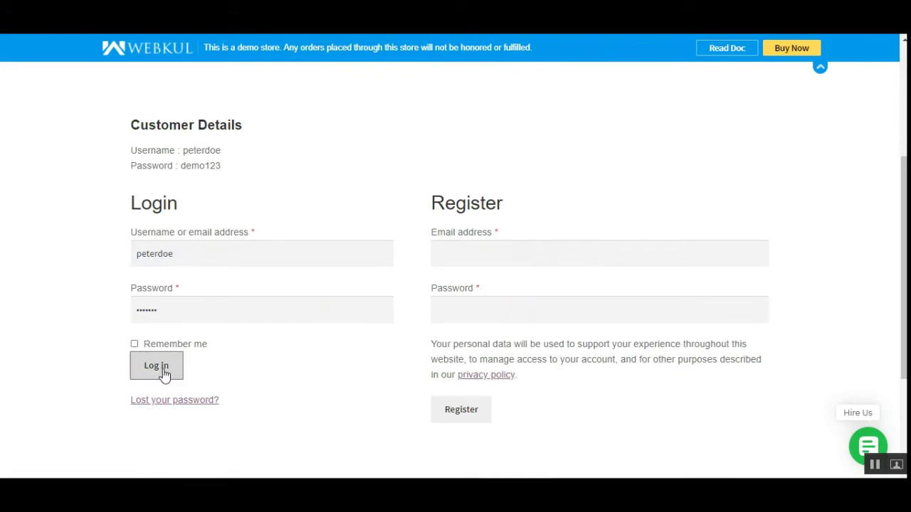
left_click(164, 374)
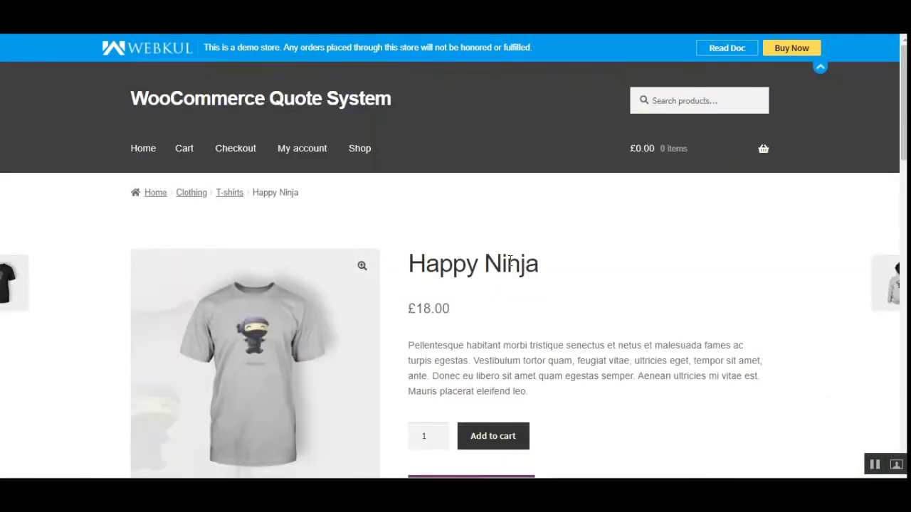
left_click_drag(409, 263, 521, 264)
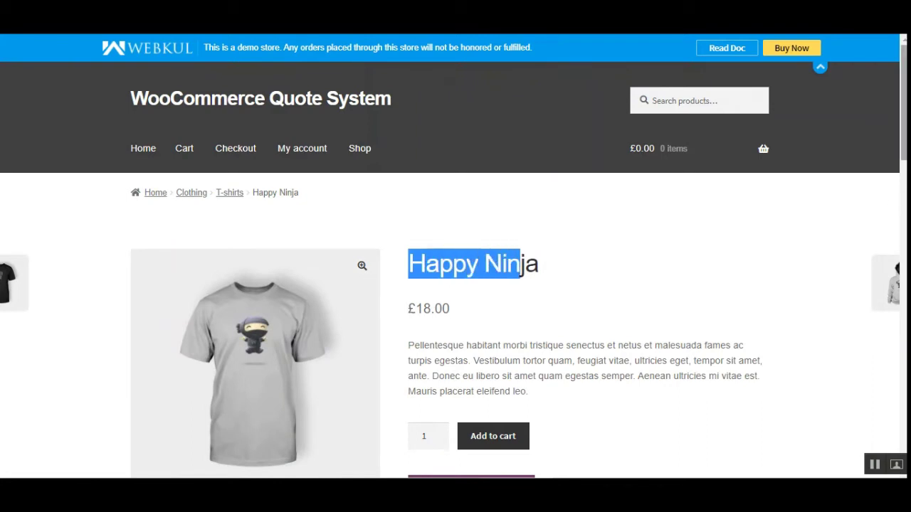
scroll(458, 385, "down", 3)
scroll(457, 384, "up", 1)
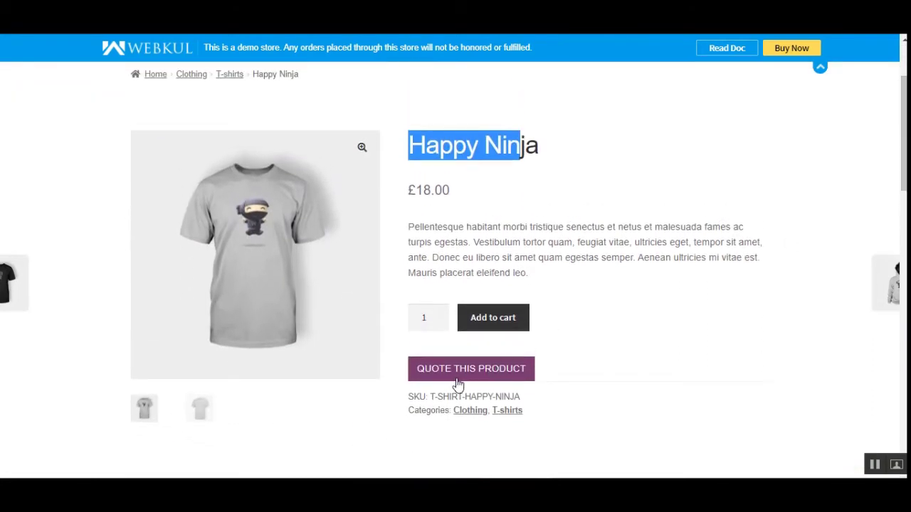
Open Happy Ninja's quote form, try the empty quantity, price and description fields, then close it
left_click(595, 403)
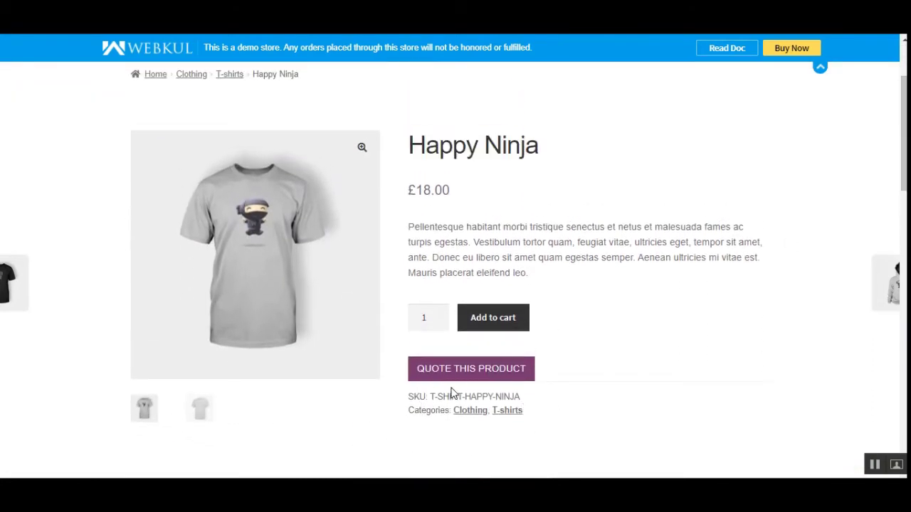
left_click(509, 375)
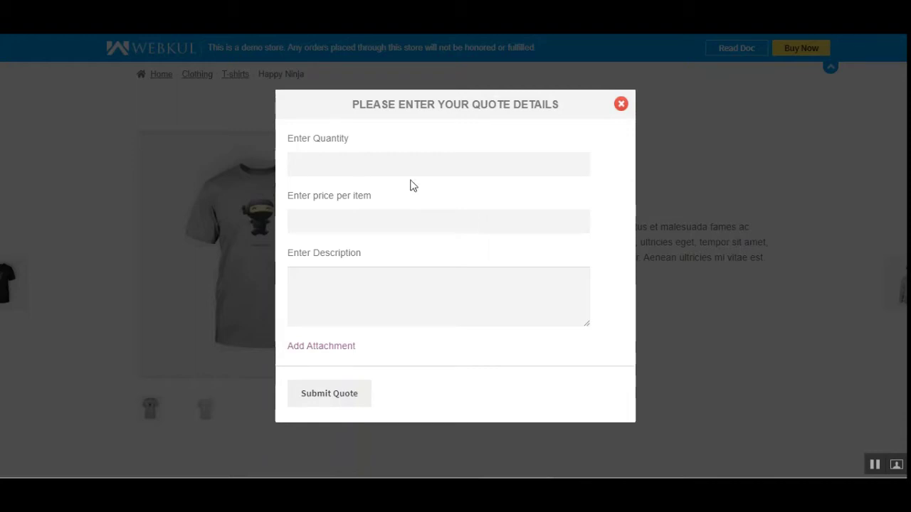
left_click(391, 170)
left_click(341, 220)
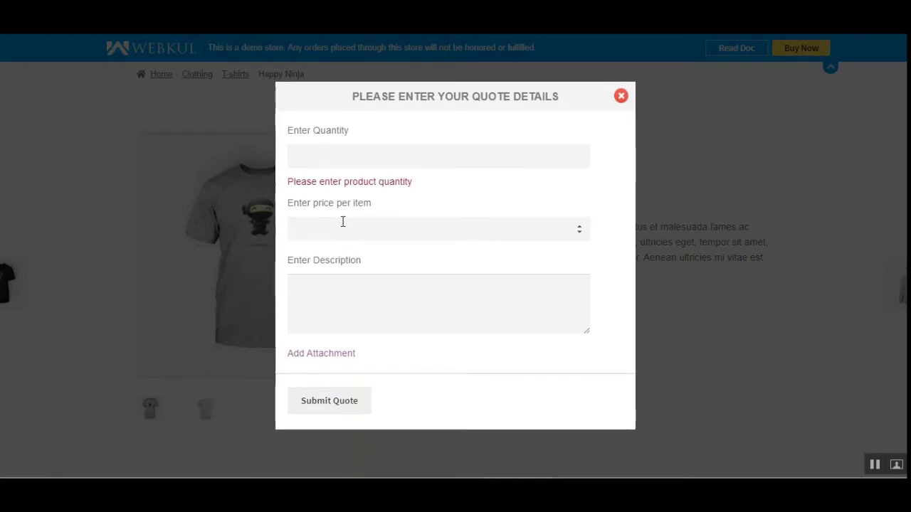
left_click(335, 292)
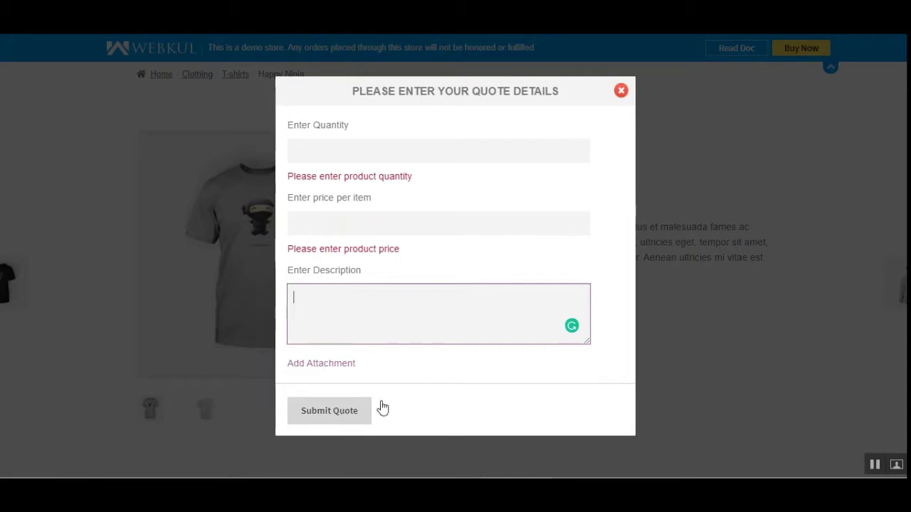
left_click(620, 91)
Reopen the Happy Ninja quote form, ready to enter the quantity
left_click_drag(410, 189, 431, 189)
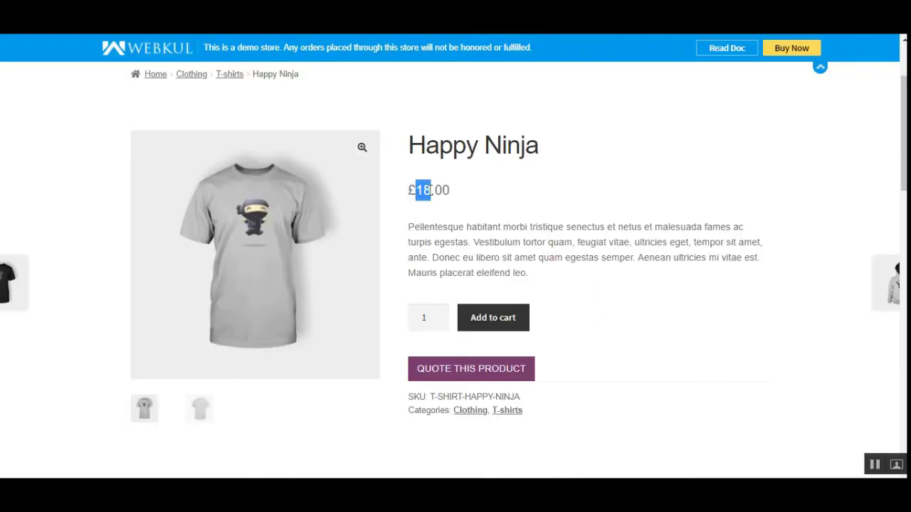
left_click(480, 370)
left_click(360, 148)
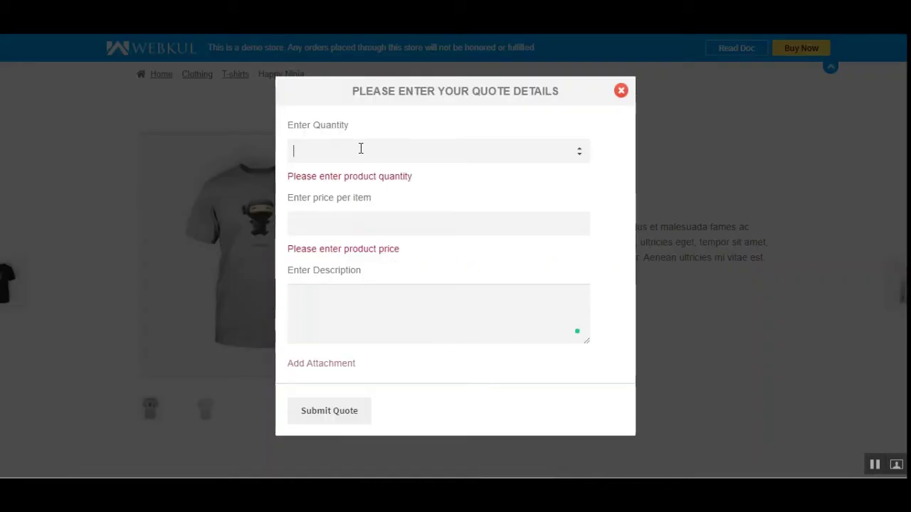
Fill in quantity 11, price per item 12 and the note 'need 11 items for 12 pounds', then add an attachment
type("11")
left_click(333, 222)
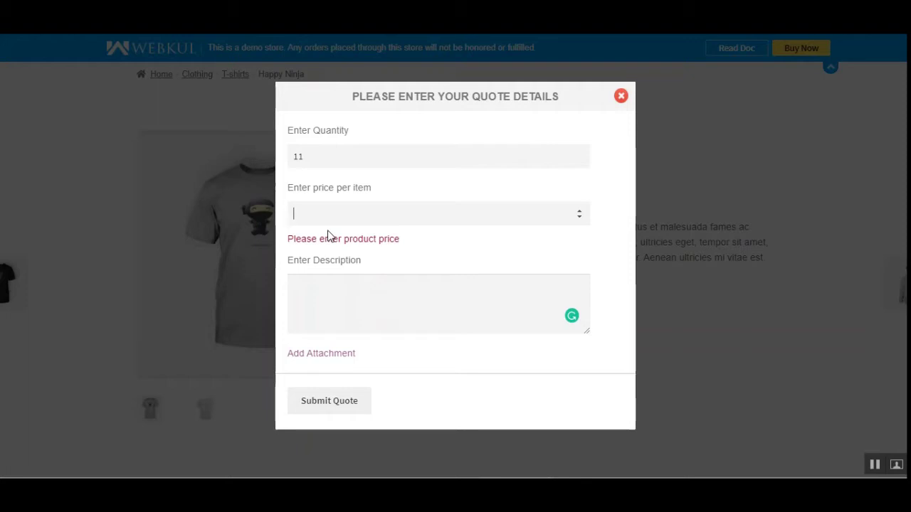
type("12")
left_click(338, 298)
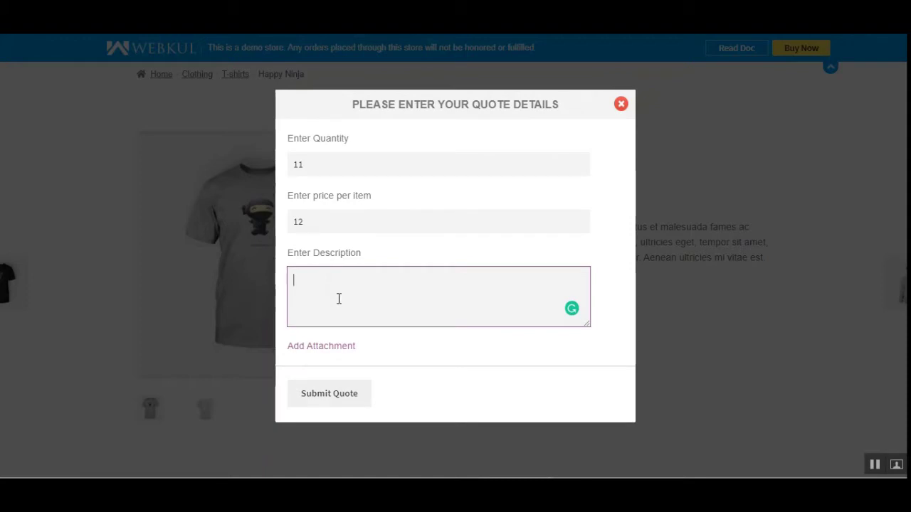
type("need 11 it")
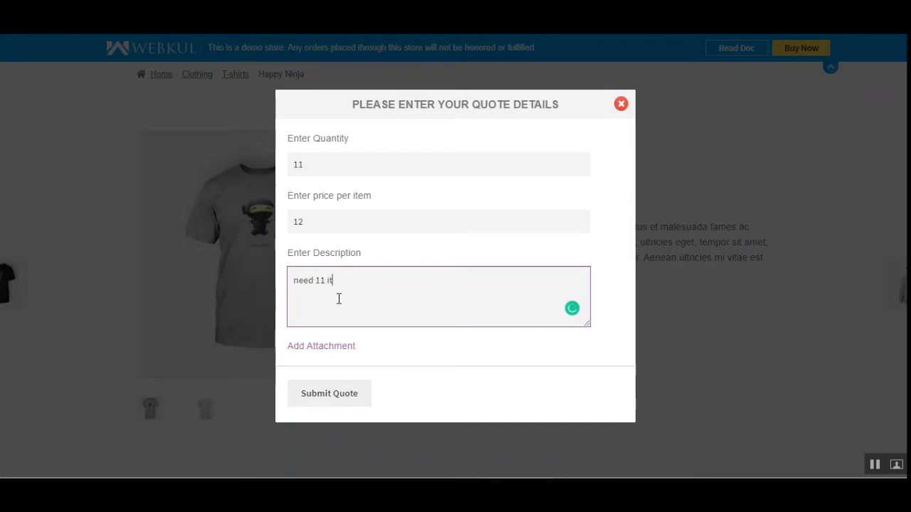
type("ems for 12 pounds")
left_click(327, 347)
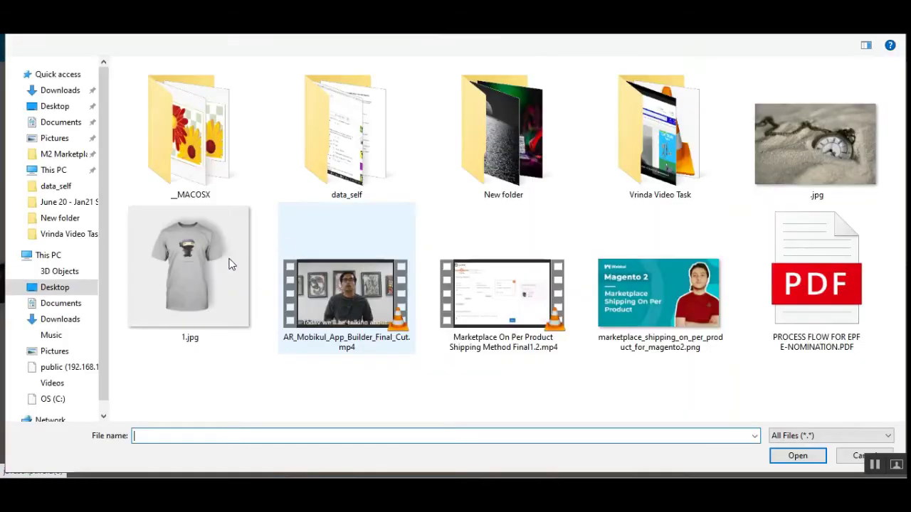
Attach 1.jpg and submit the Happy Ninja quote request
left_click(215, 269)
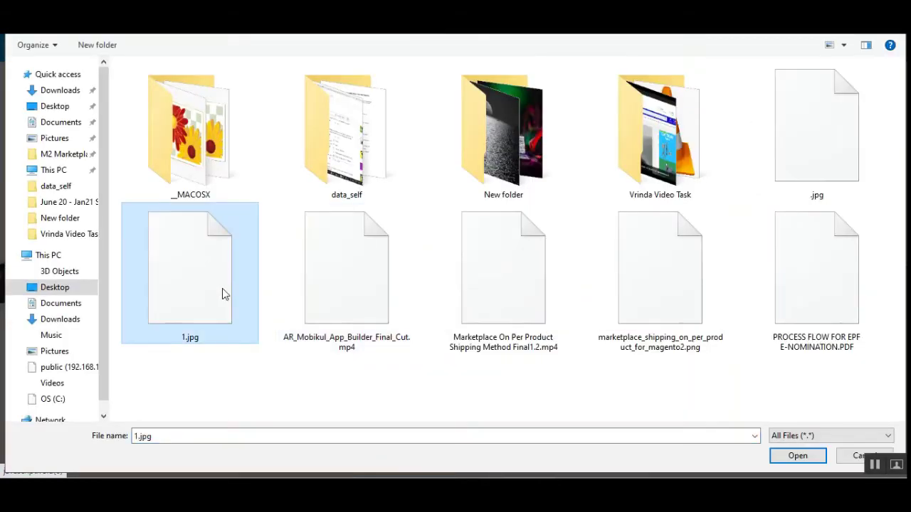
double_click(212, 276)
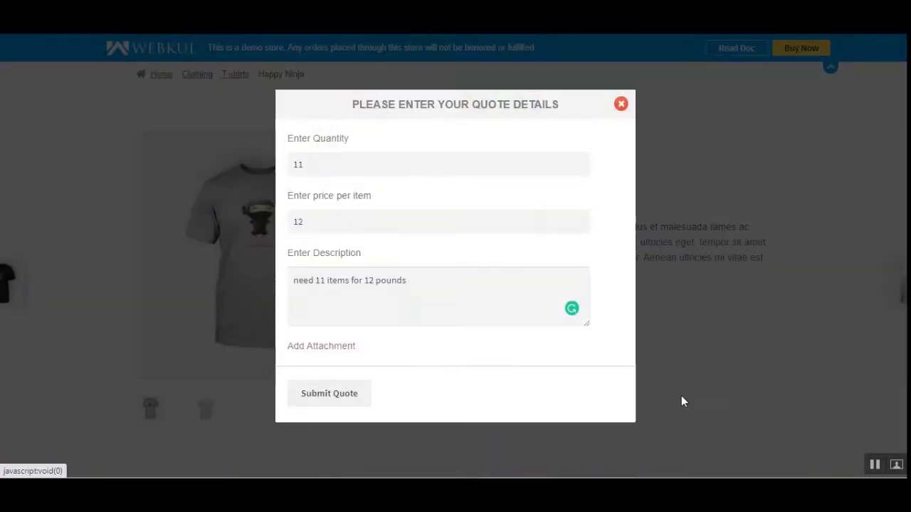
left_click(331, 404)
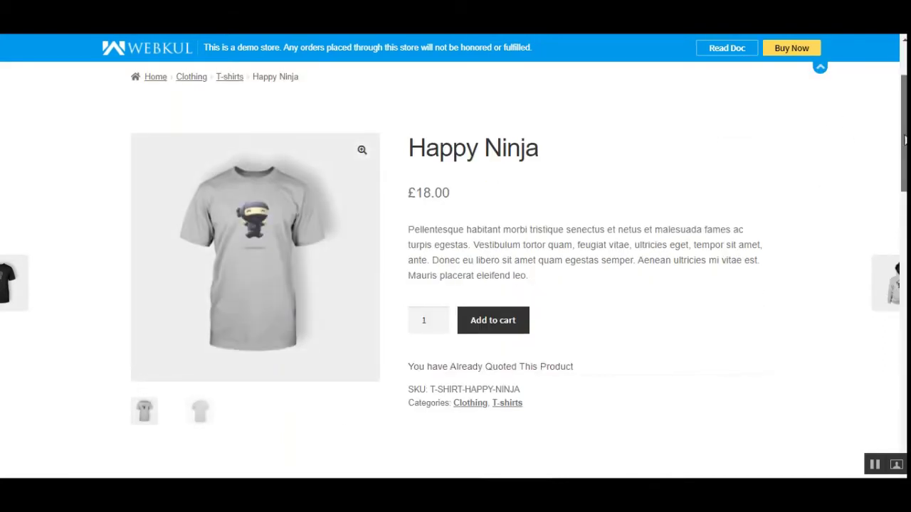
Go to the My account dashboard and scroll down to the account menu
left_click_drag(905, 134, 904, 102)
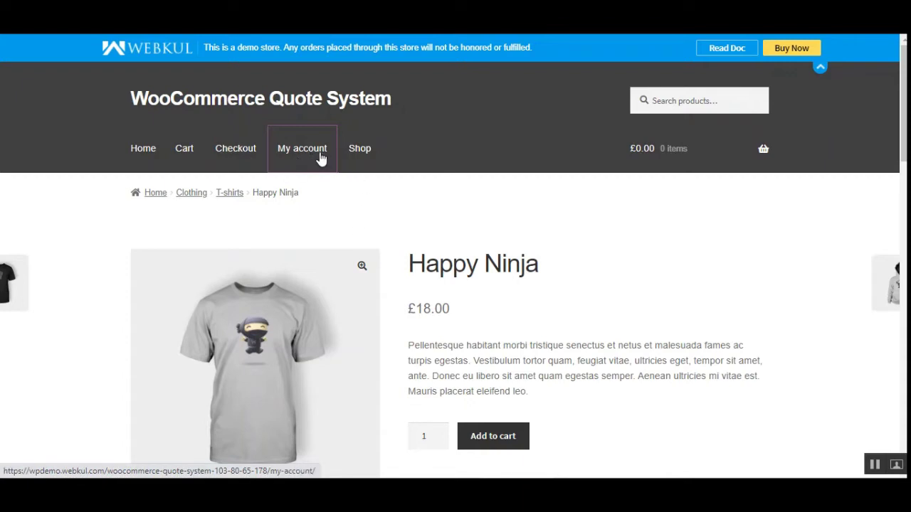
left_click(321, 159)
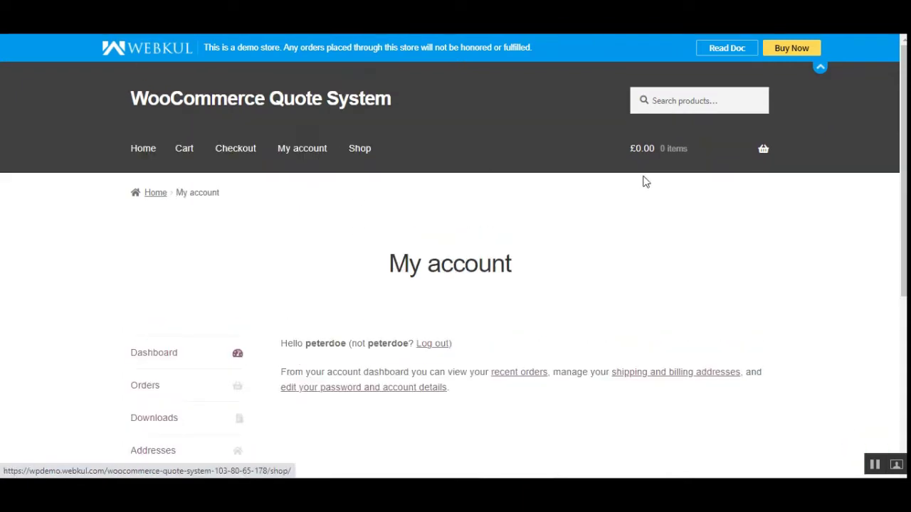
scroll(150, 321, "down", 3)
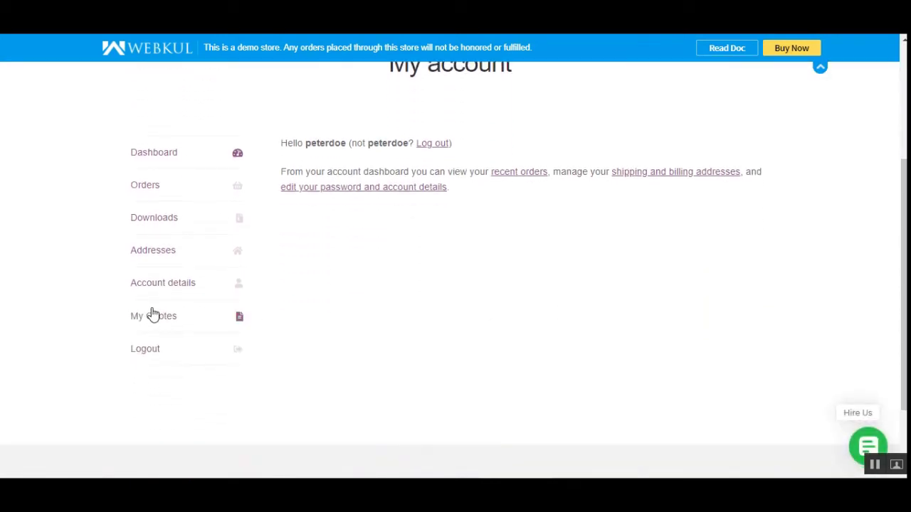
Open My Quotes and inspect quote #5 for Happy Ninja, quantity 11, pending
left_click(151, 321)
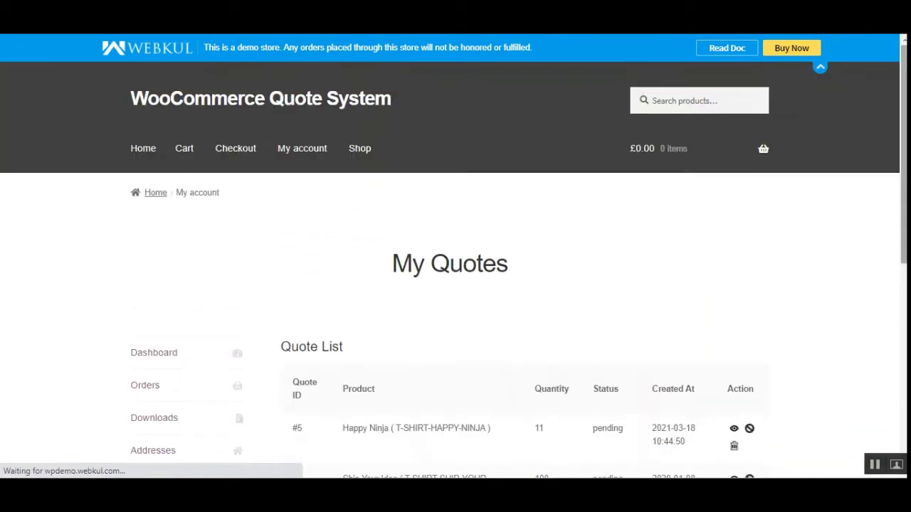
scroll(455, 271, "down", 3)
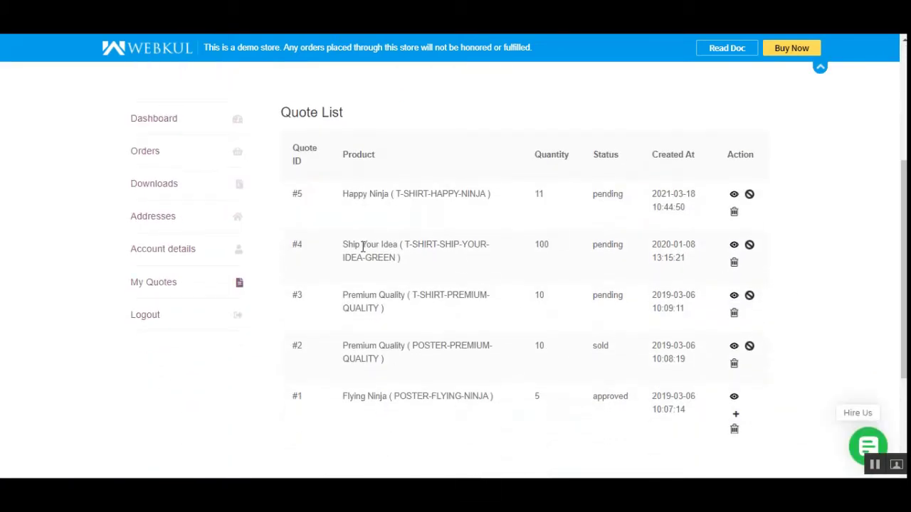
left_click_drag(357, 246, 415, 268)
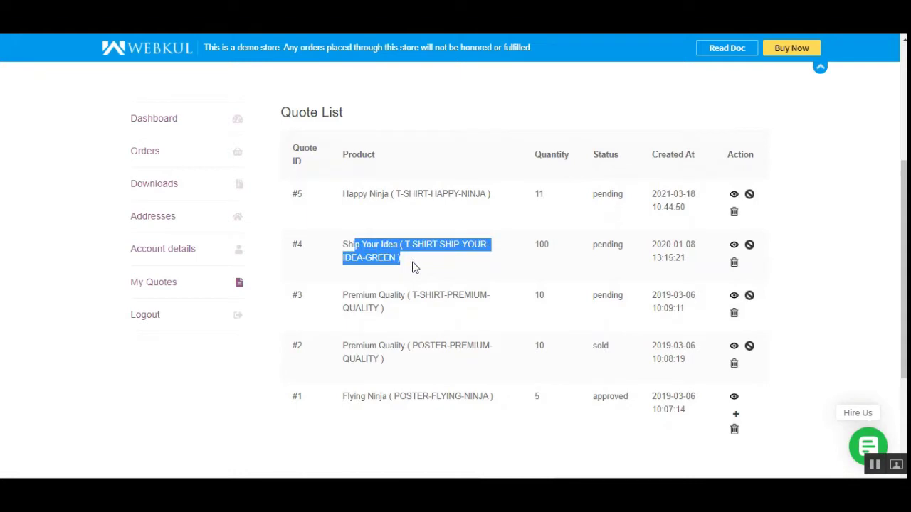
left_click(416, 268)
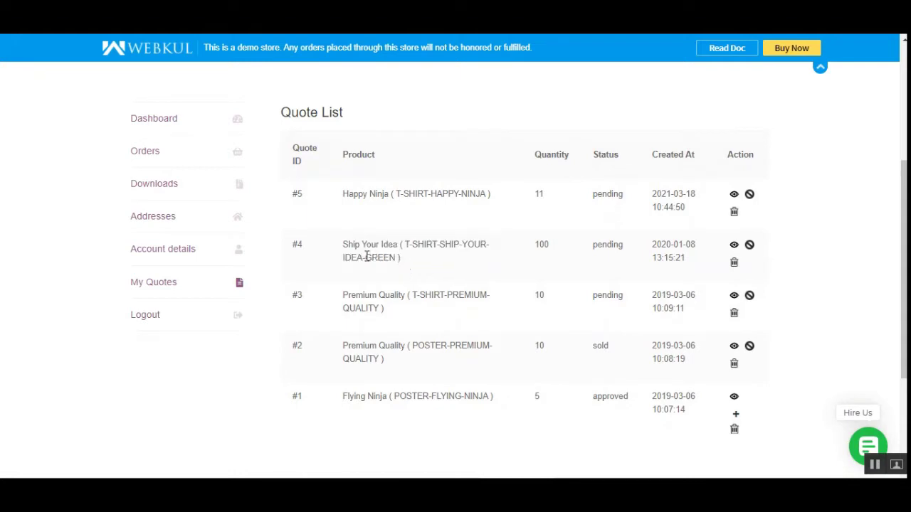
left_click_drag(367, 256, 390, 258)
left_click_drag(363, 194, 614, 195)
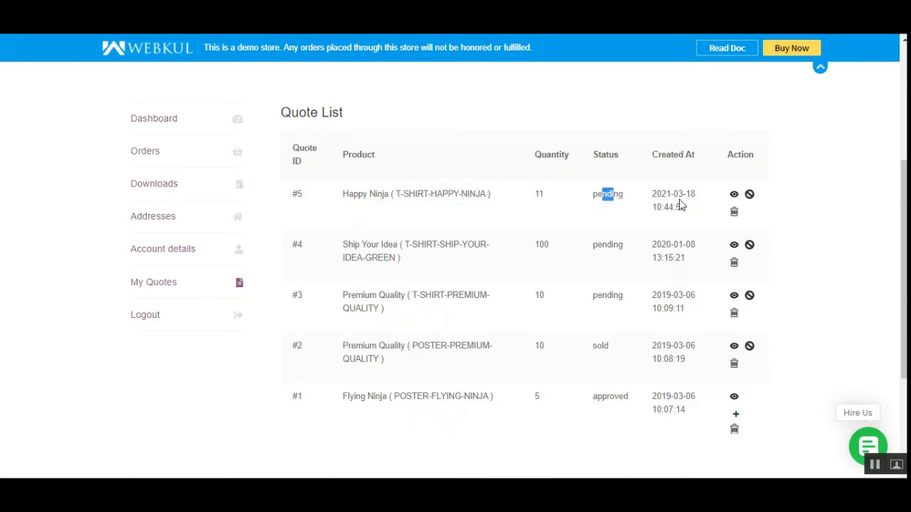
Open quote #5's details and review its product, SKU, description and £18.00 price
left_click(734, 198)
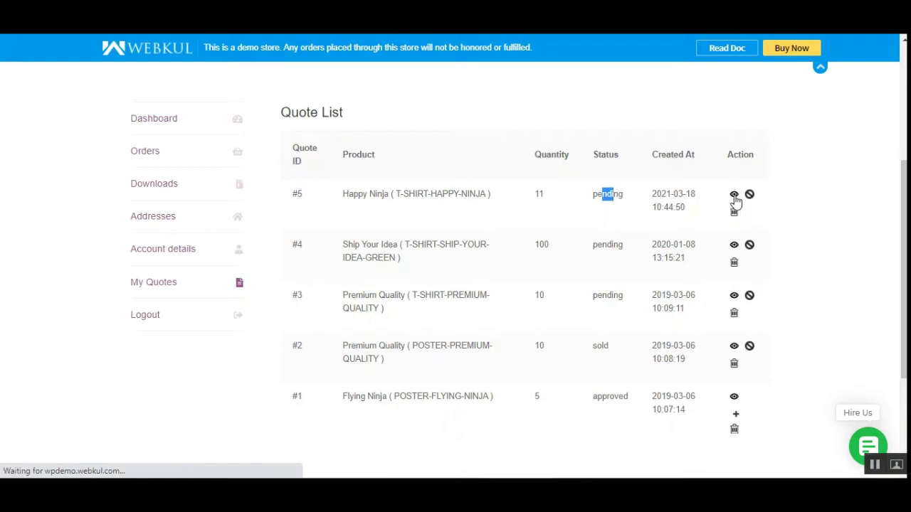
scroll(875, 173, "down", 3)
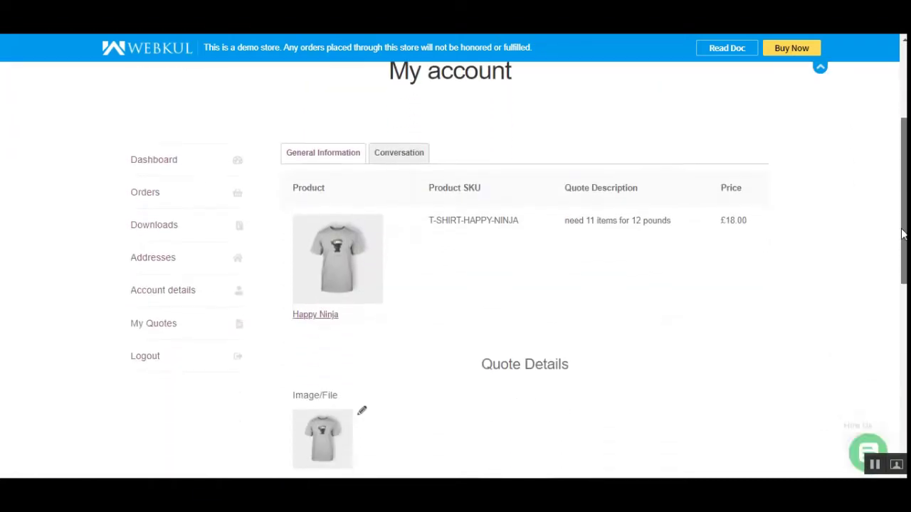
scroll(469, 238, "down", 1)
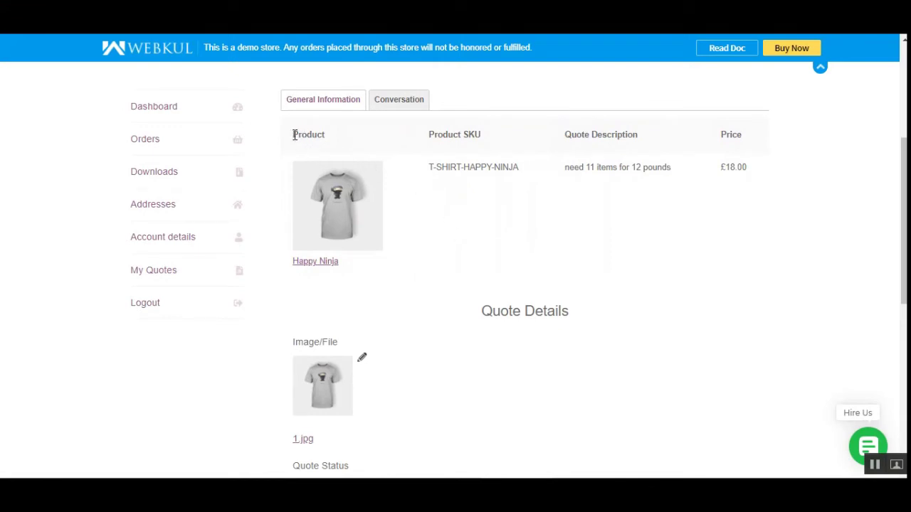
left_click_drag(294, 134, 327, 138)
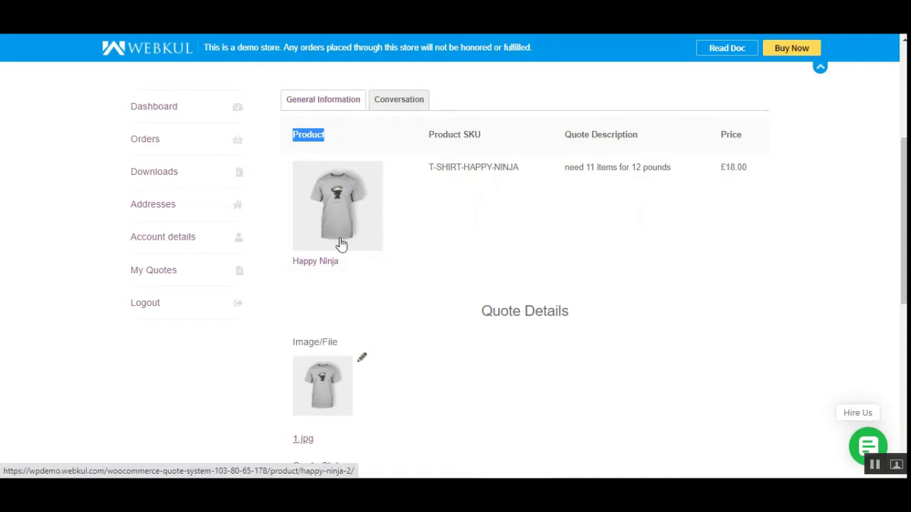
left_click_drag(459, 166, 506, 170)
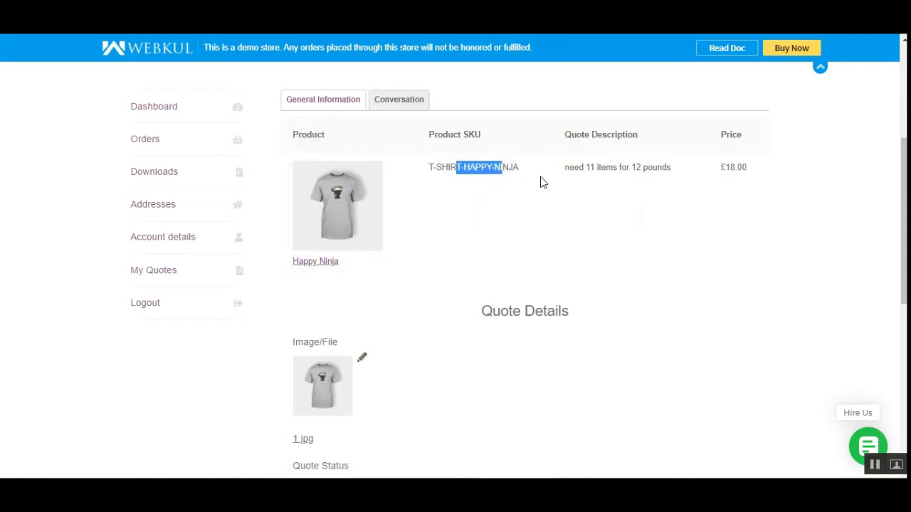
left_click_drag(565, 168, 673, 170)
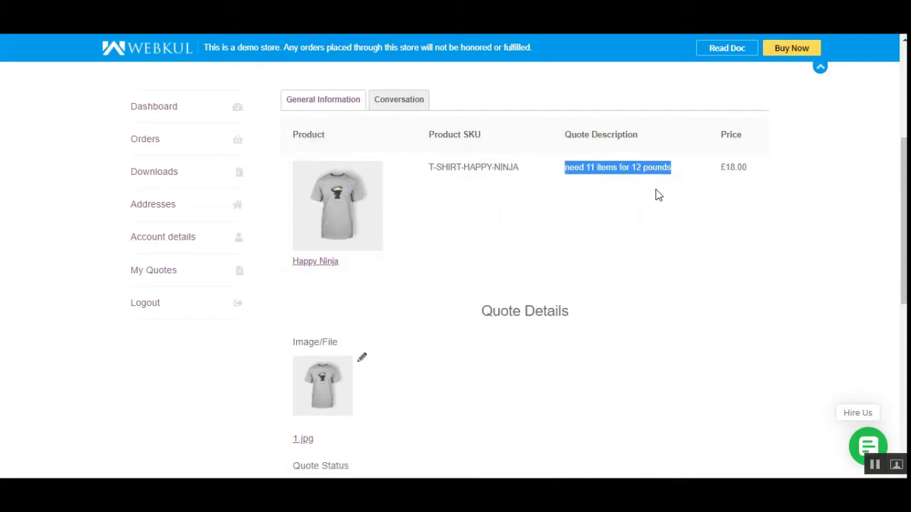
left_click(589, 181)
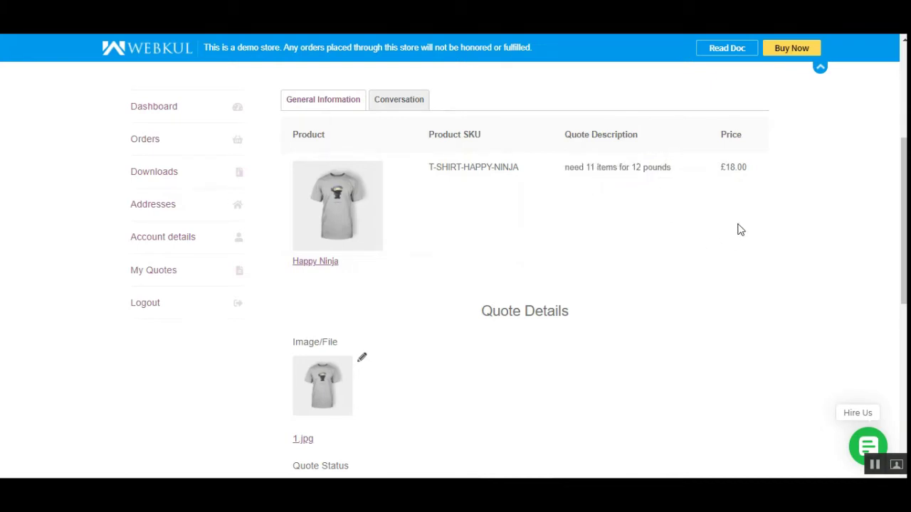
left_click_drag(721, 167, 748, 171)
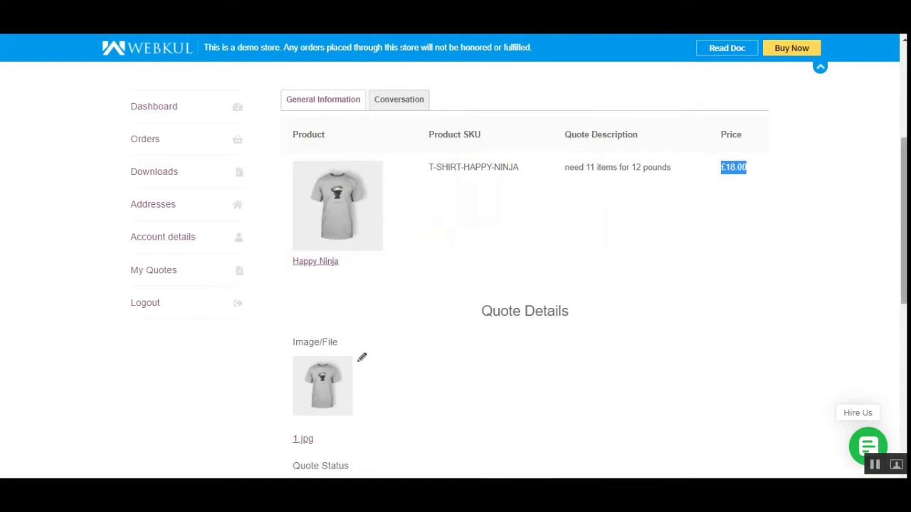
scroll(525, 206, "down", 2)
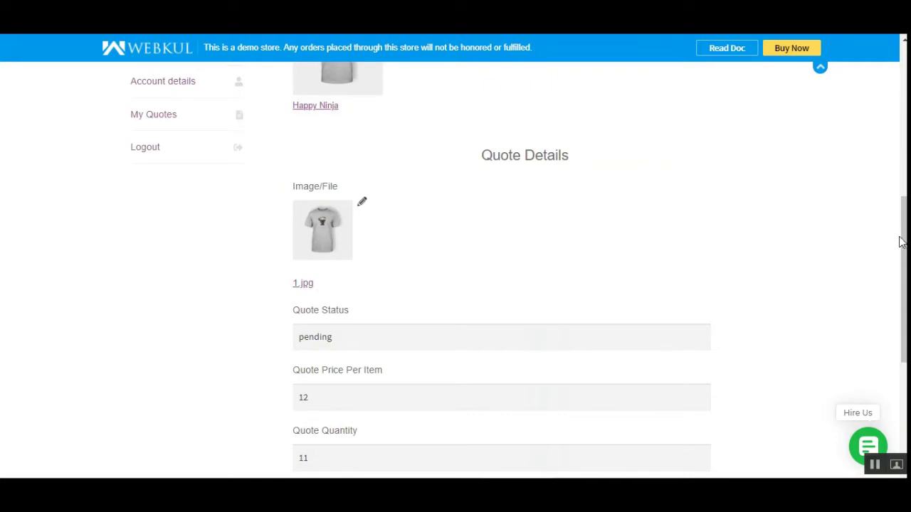
Change quote #5's quantity to 111 and save it with Update Quote
left_click_drag(901, 240, 905, 272)
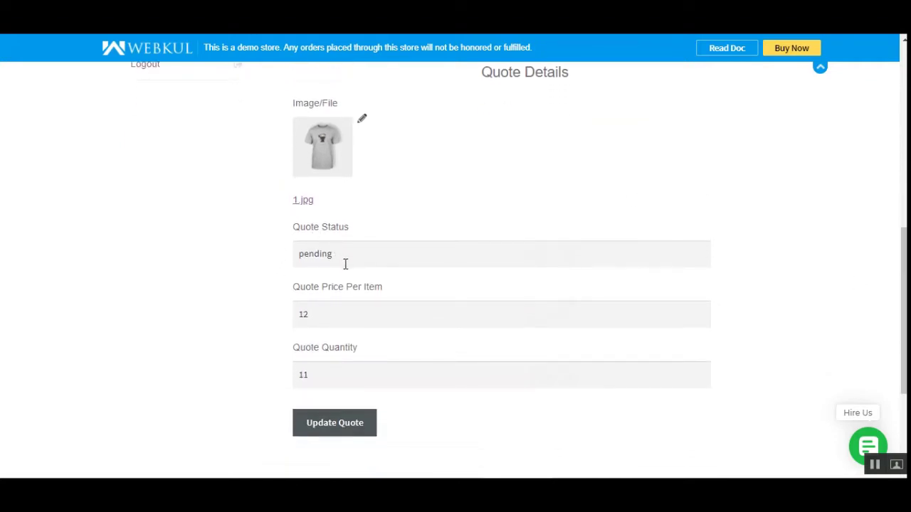
left_click_drag(300, 288, 378, 292)
left_click_drag(313, 323, 295, 316)
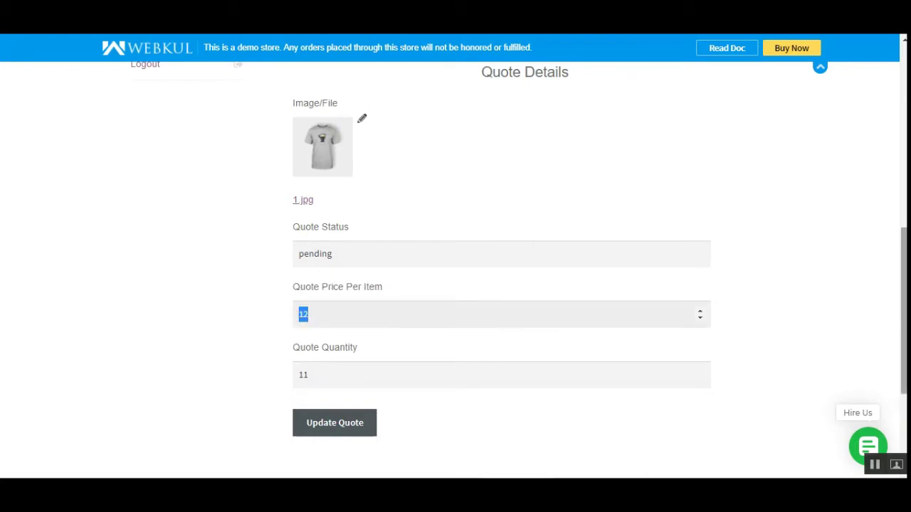
scroll(651, 330, "down", 1)
scroll(563, 348, "down", 2)
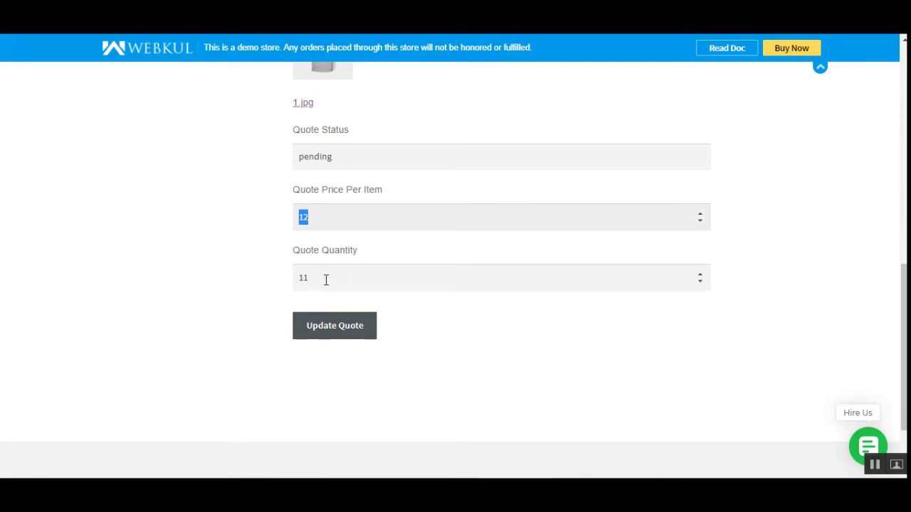
left_click(323, 222)
left_click(342, 333)
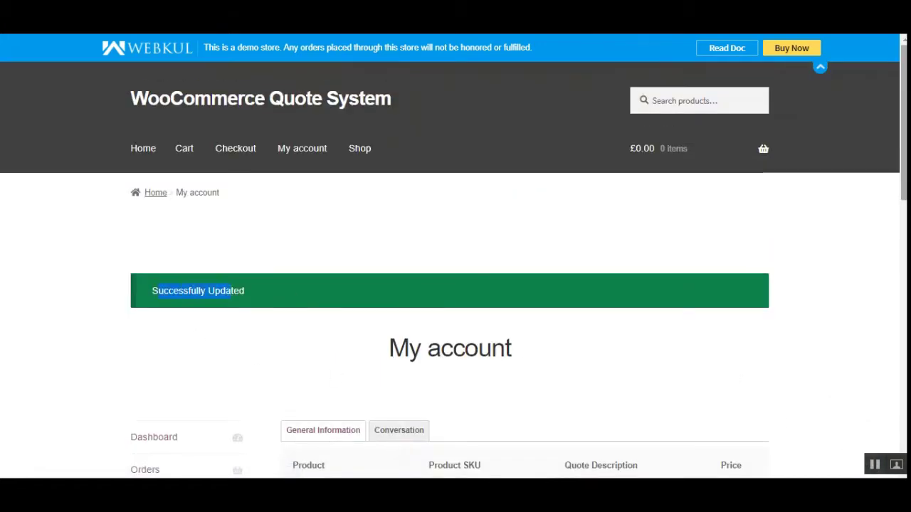
scroll(232, 290, "down", 5)
scroll(518, 289, "down", 1)
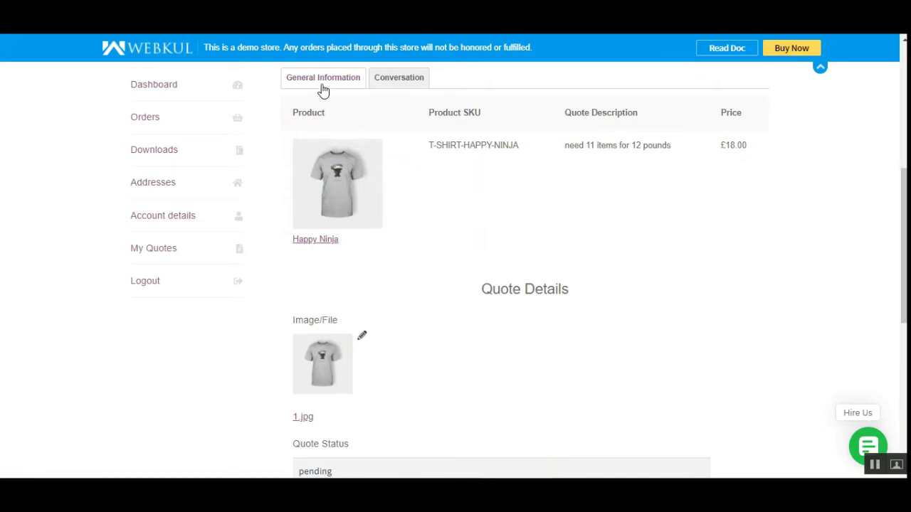
scroll(862, 250, "up", 1)
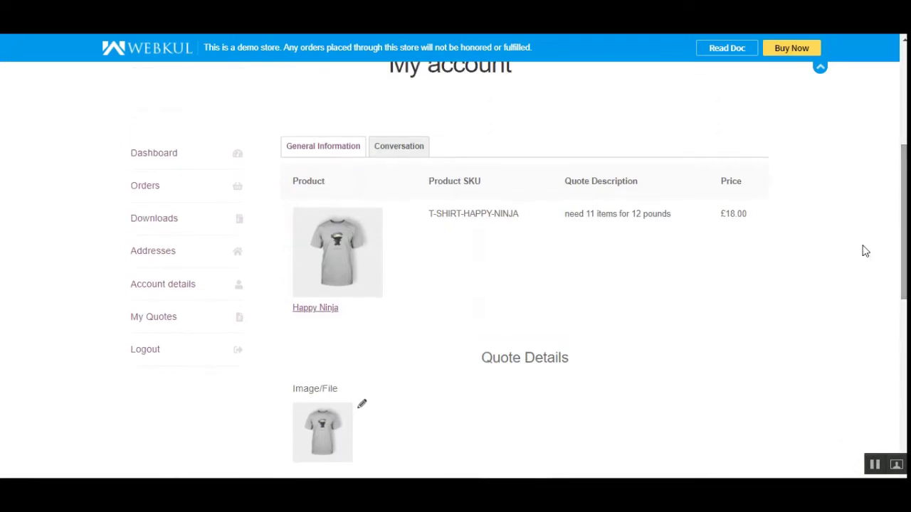
Send the admin the message 'need it as required and mentioned' in the quote's Conversation tab
left_click(404, 153)
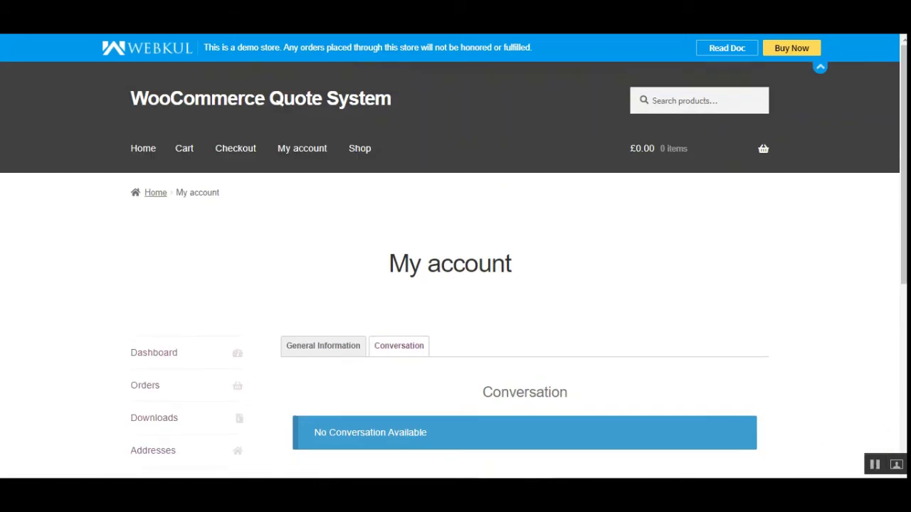
scroll(707, 275, "down", 3)
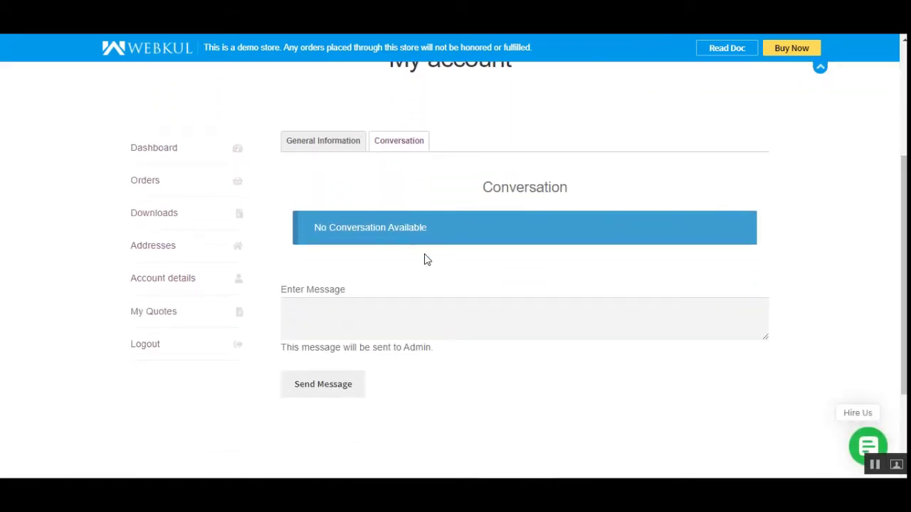
left_click(345, 311)
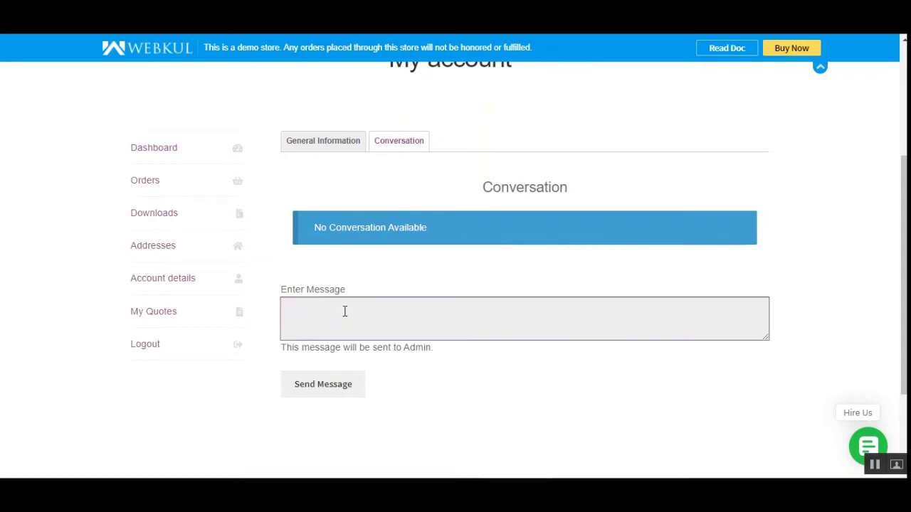
type("need it as required")
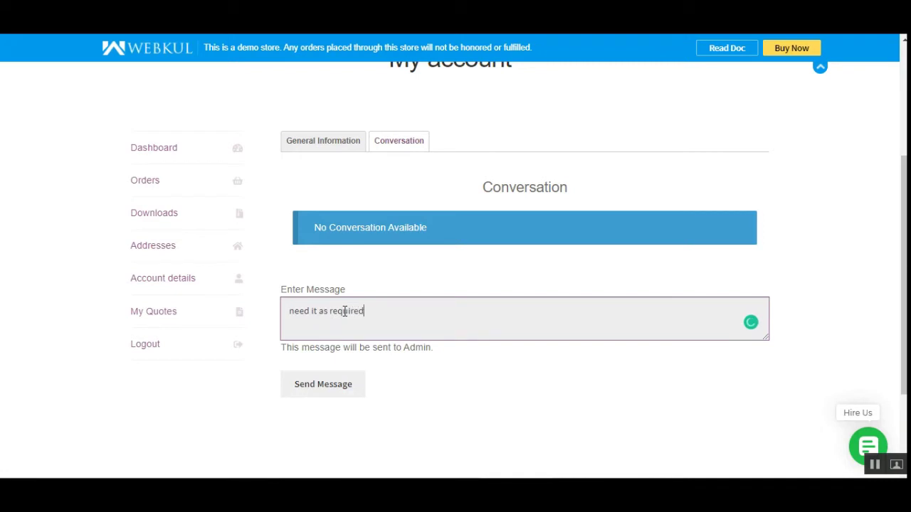
type(" and mentioned")
left_click(355, 380)
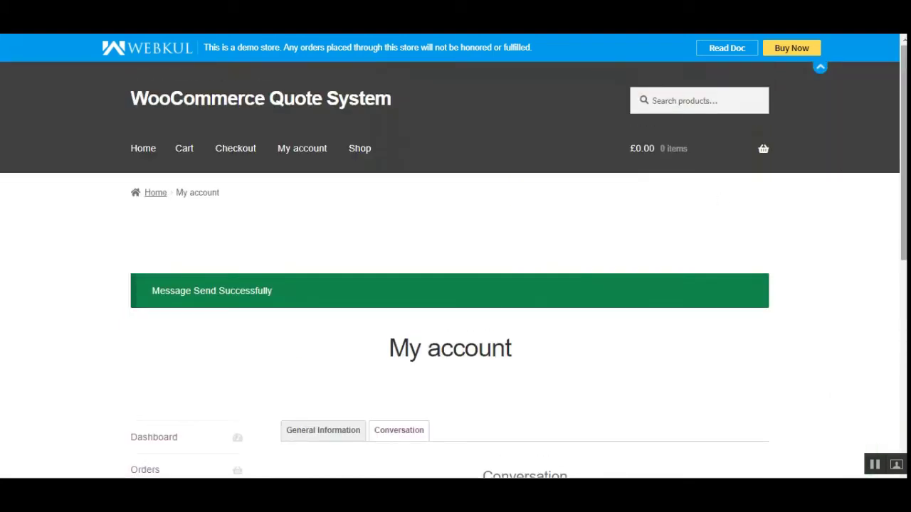
scroll(692, 213, "down", 2)
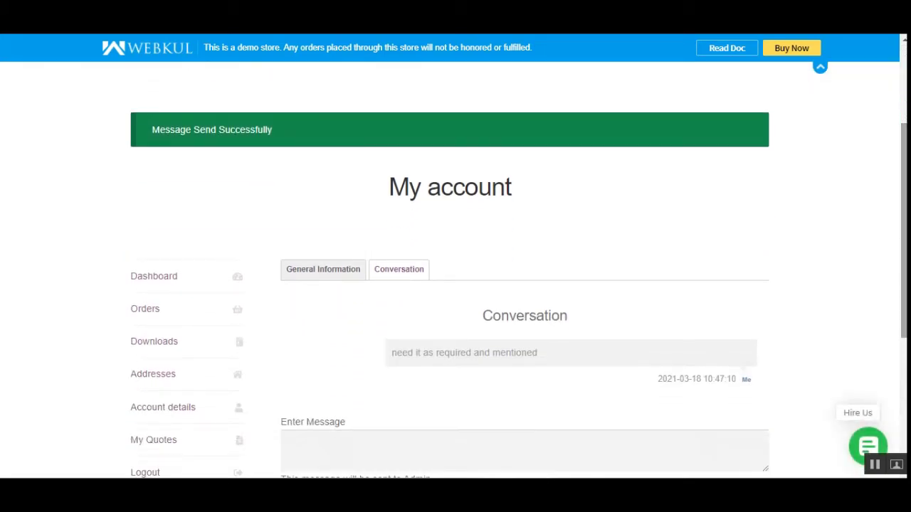
scroll(455, 285, "down", 1)
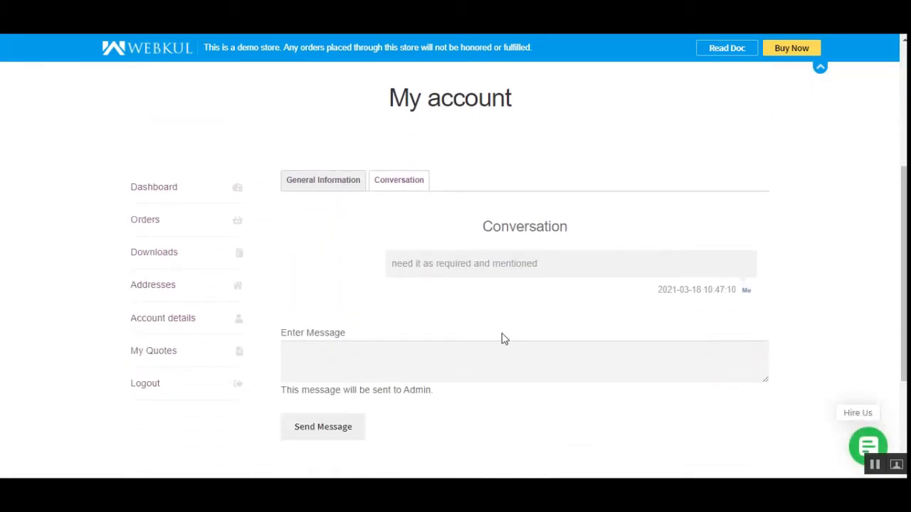
left_click_drag(410, 264, 522, 263)
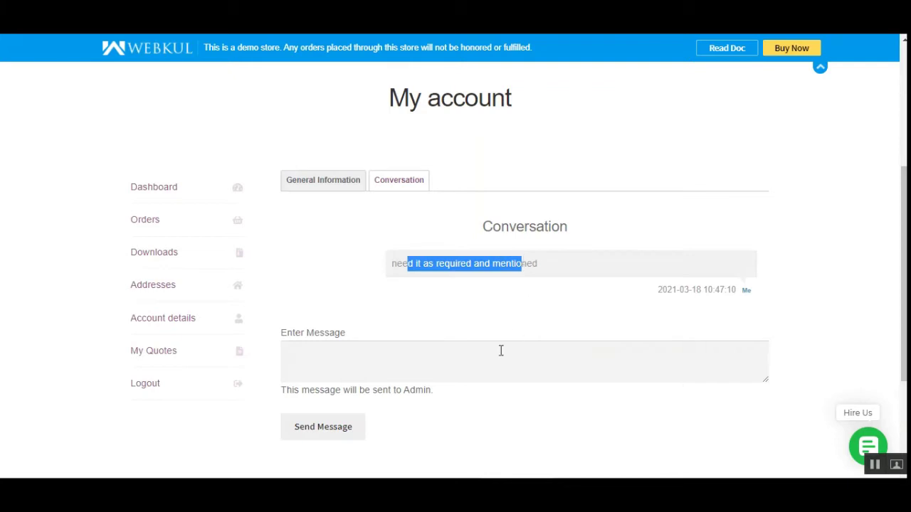
left_click(443, 315)
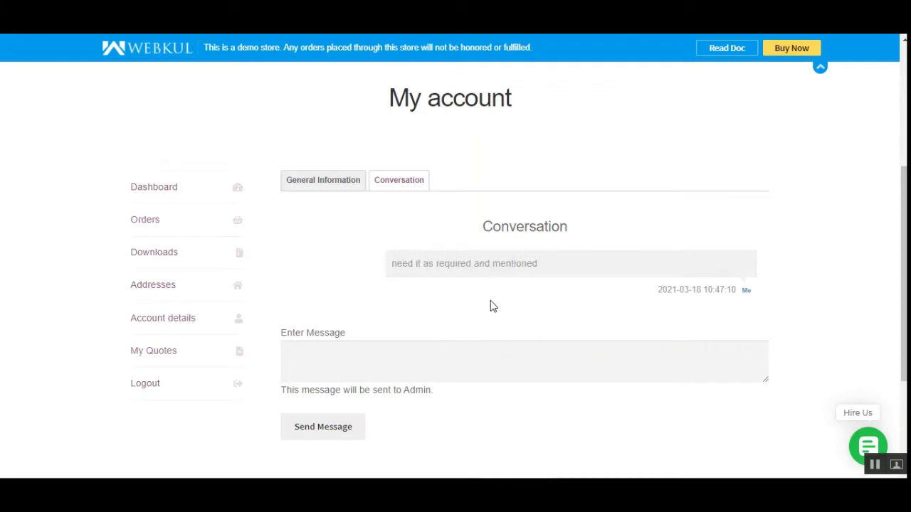
Return to General Information, then open My Quotes to check quote #5 at quantity 111
left_click(326, 186)
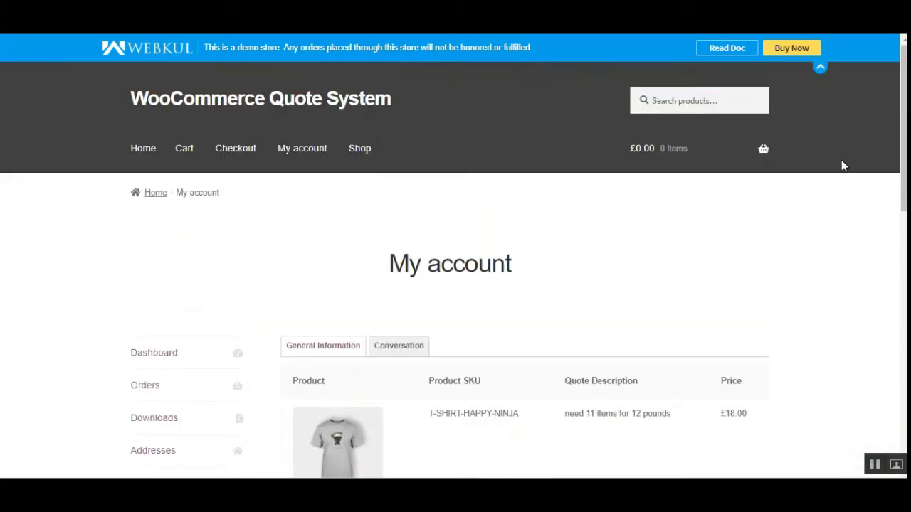
scroll(841, 165, "down", 7)
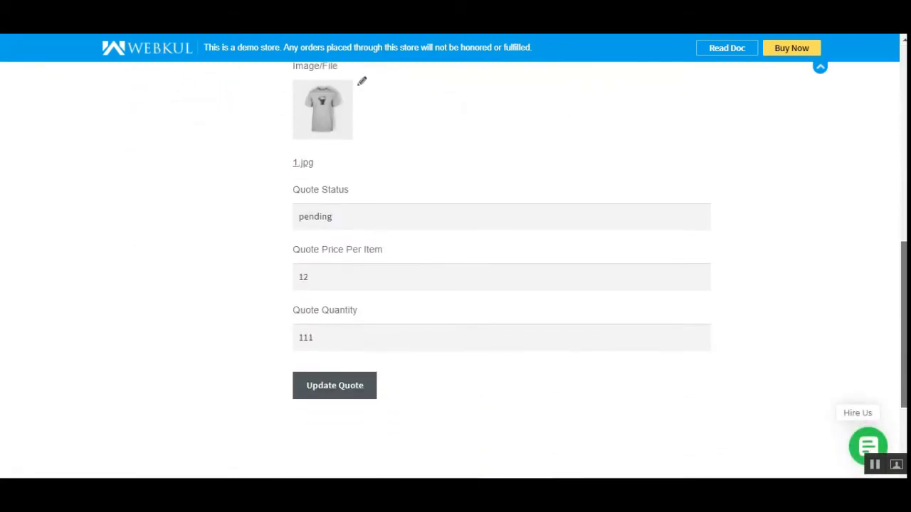
scroll(366, 305, "up", 4)
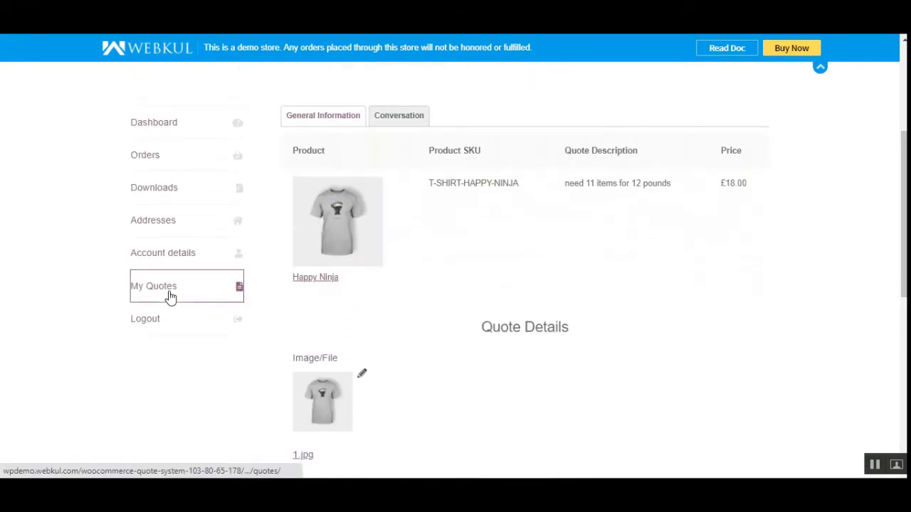
left_click(171, 297)
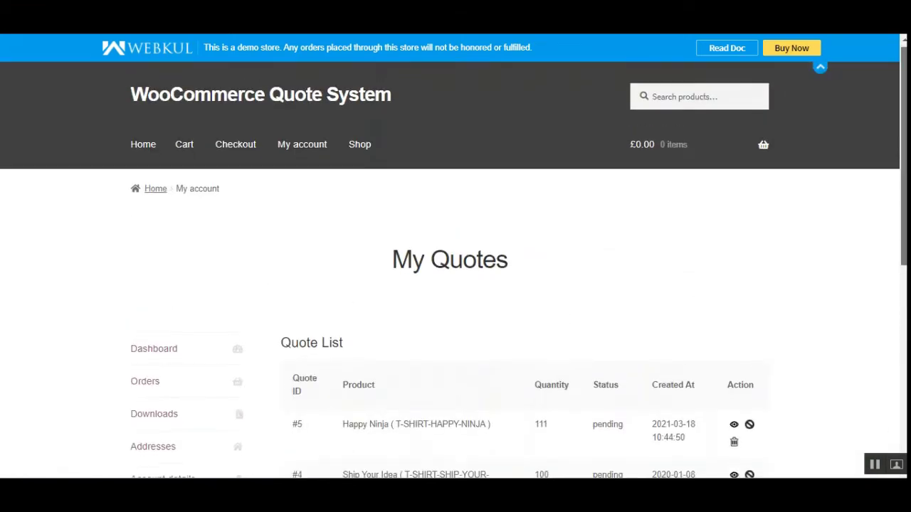
scroll(491, 264, "down", 2)
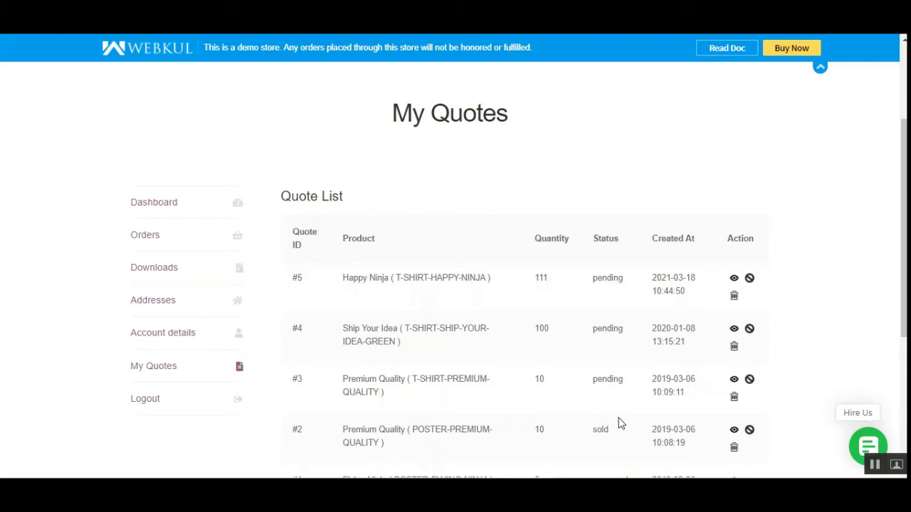
scroll(904, 214, "up", 1)
scroll(450, 214, "up", 3)
From the Shop listing, open the Ship Your Idea T-shirt and pick a colour variant
left_click(358, 123)
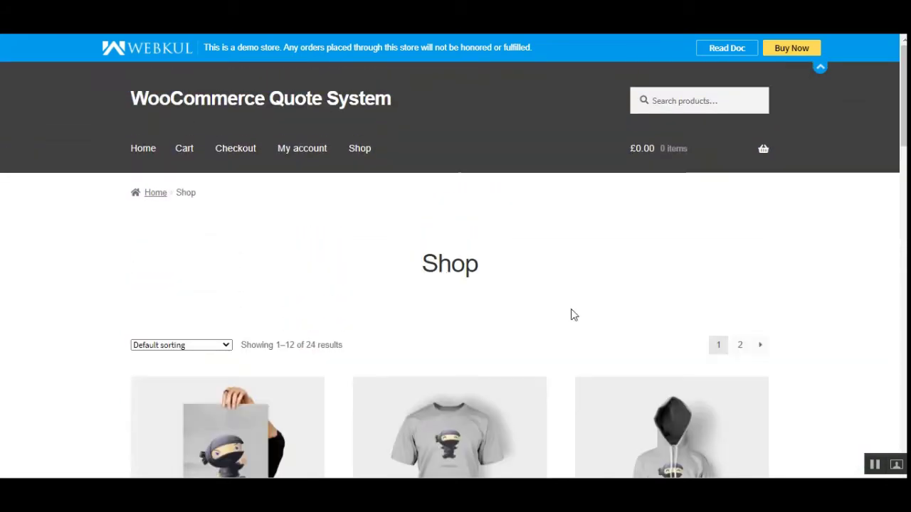
left_click_drag(901, 130, 902, 348)
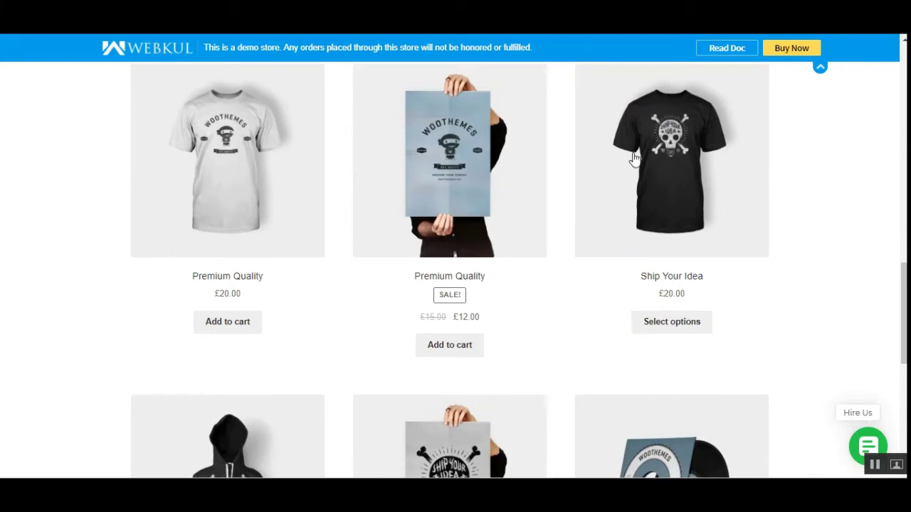
left_click(676, 179)
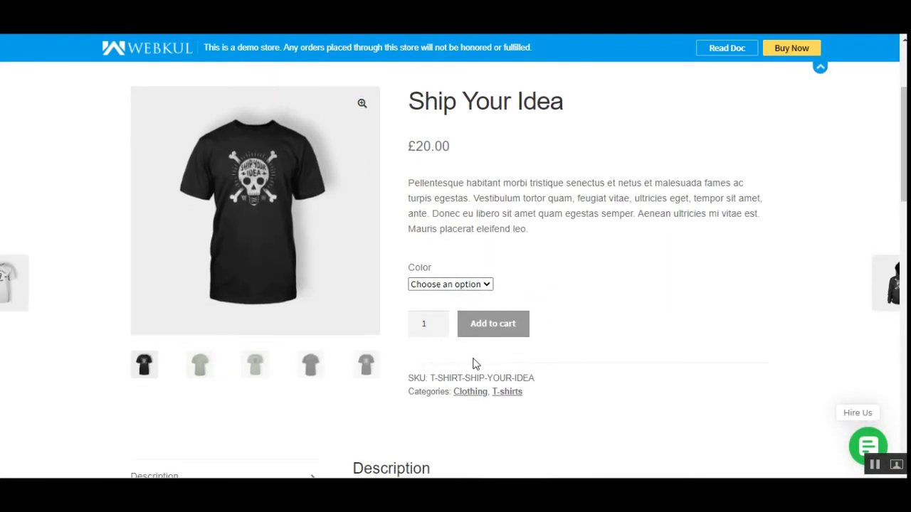
left_click(453, 286)
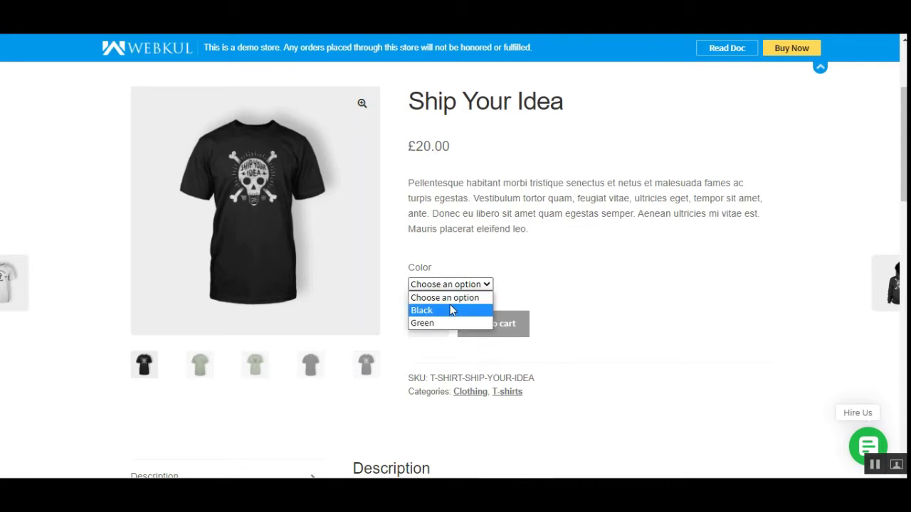
left_click(450, 310)
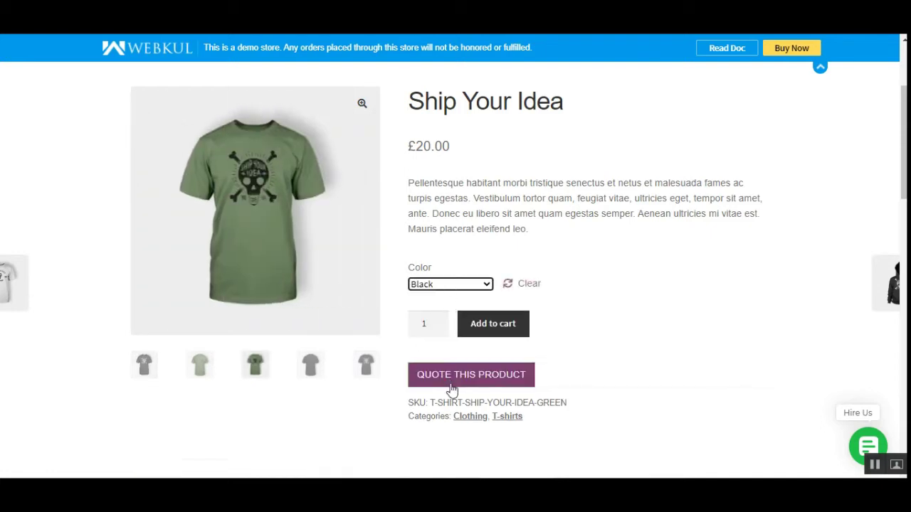
In the quote form, enter quantity 23, price 5 and the description 'Need 23 unites s'
left_click(493, 378)
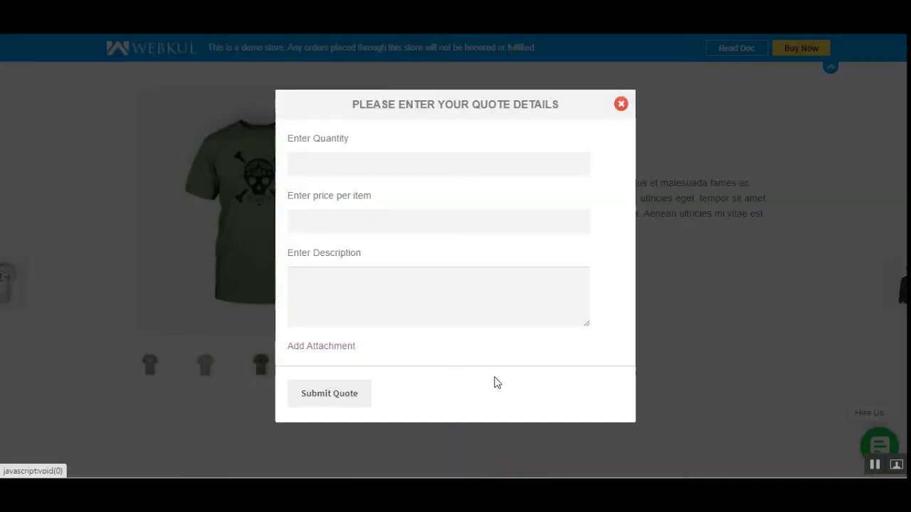
left_click(622, 107)
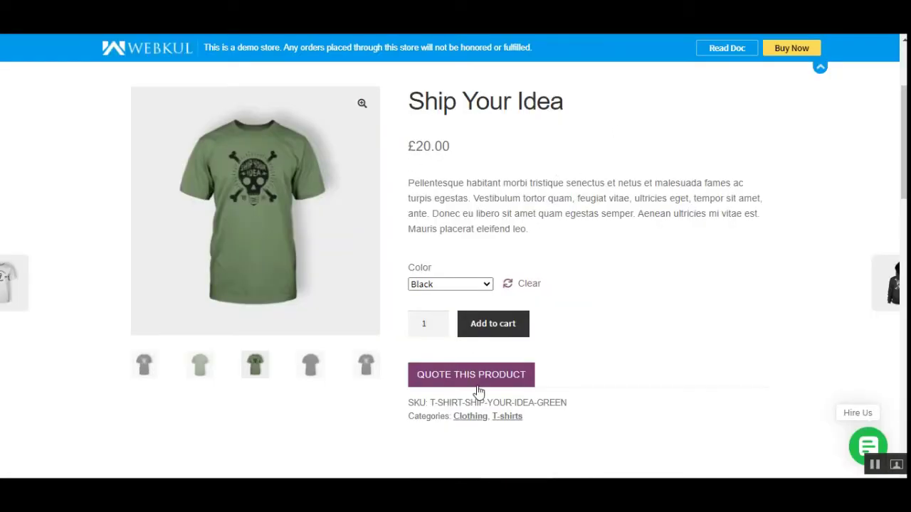
left_click(420, 378)
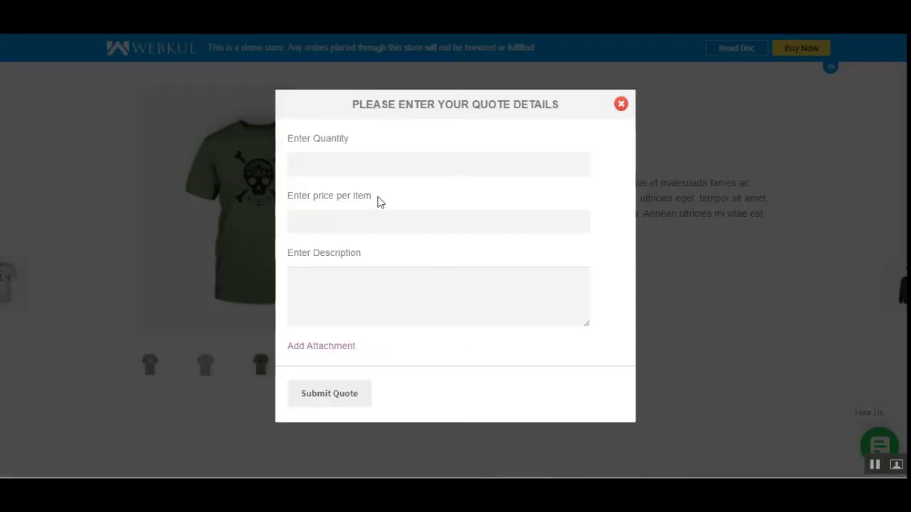
left_click(360, 166)
type("23")
left_click(341, 220)
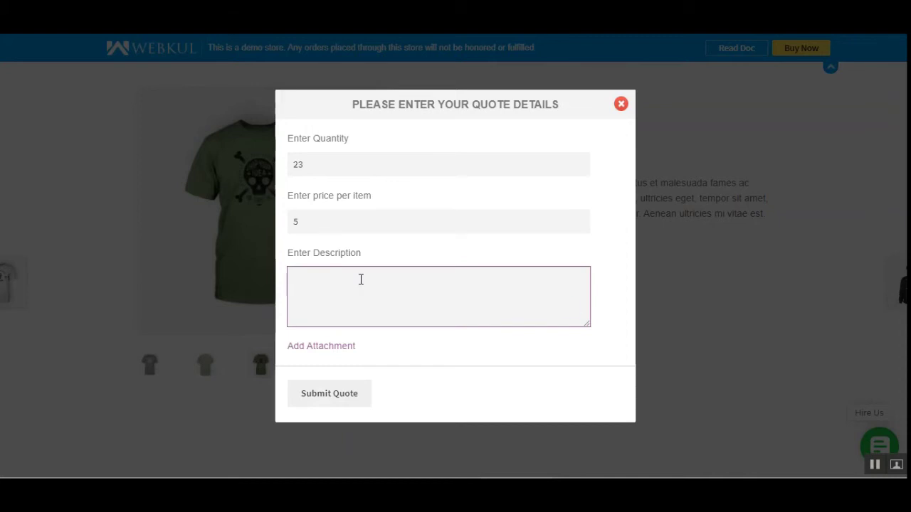
type("Need 23 un")
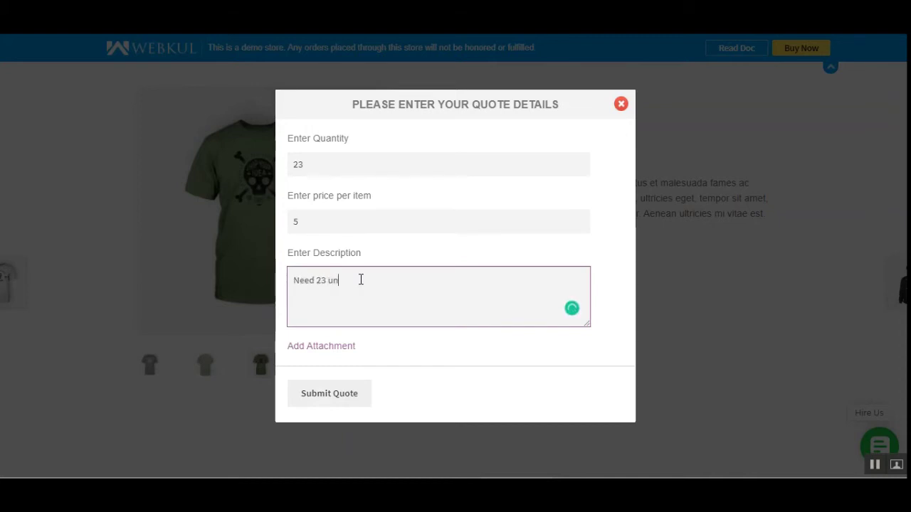
type("ites for 5 poun")
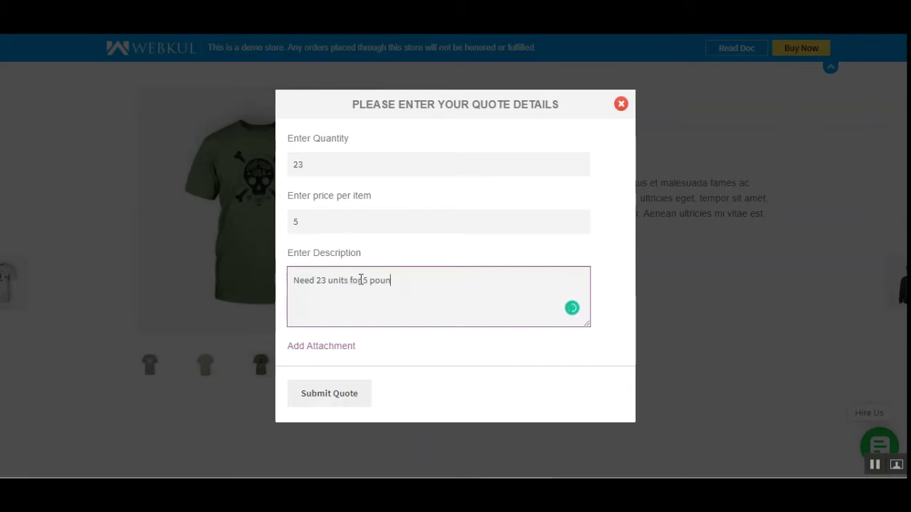
type("s")
Attach 1.jpg and submit the quote request
left_click(326, 347)
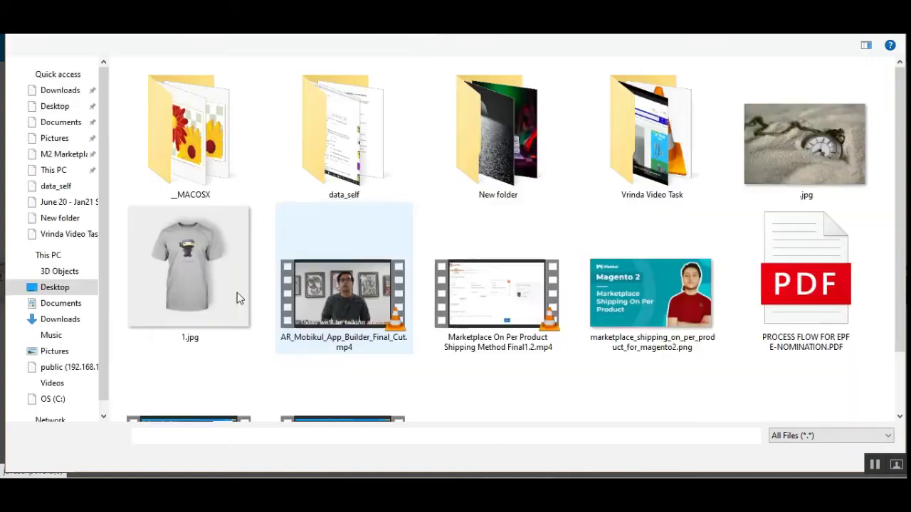
double_click(199, 291)
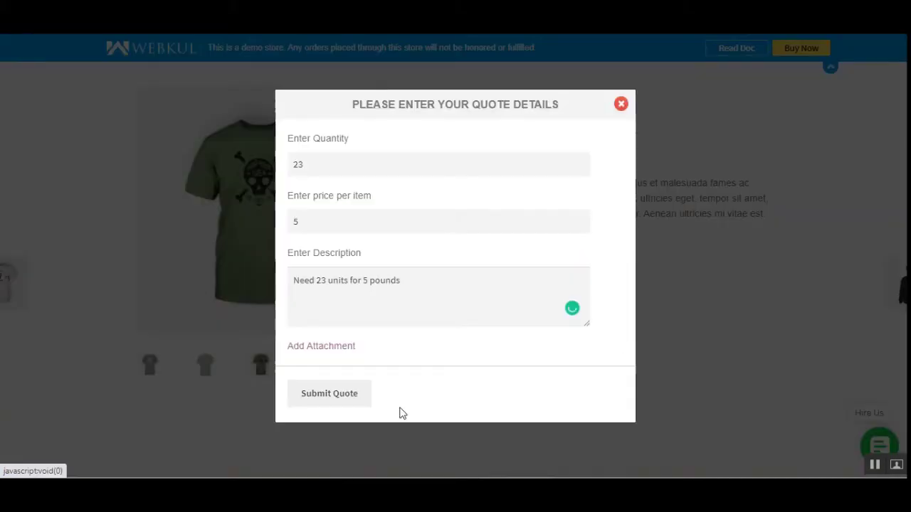
left_click(329, 403)
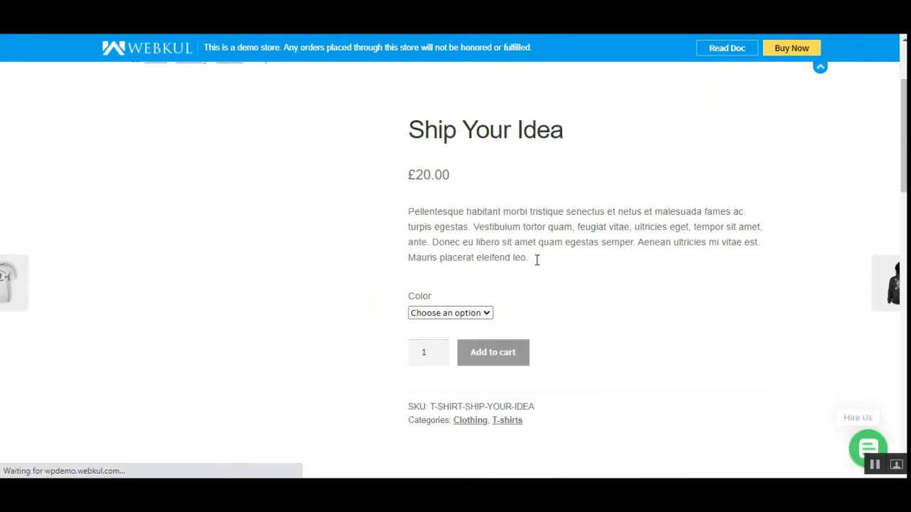
Select the Green colour variant on the product page
left_click(447, 284)
left_click(439, 325)
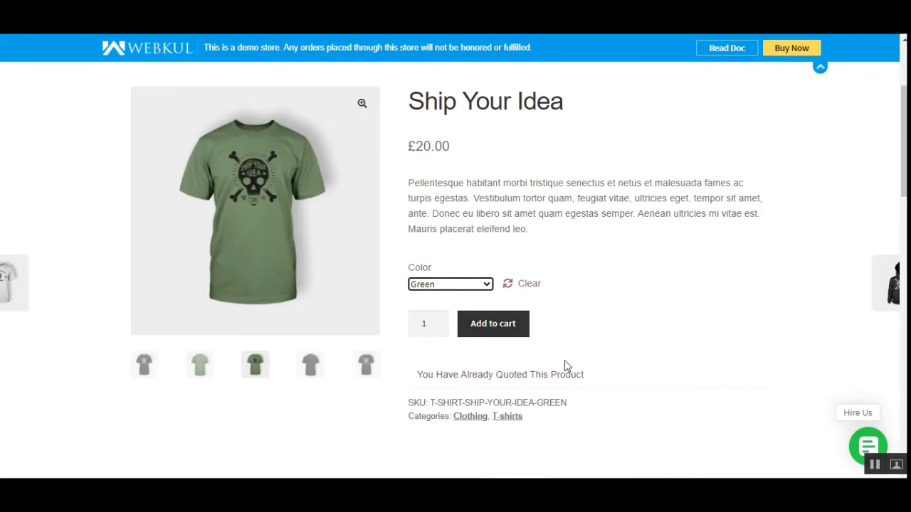
scroll(854, 146, "up", 3)
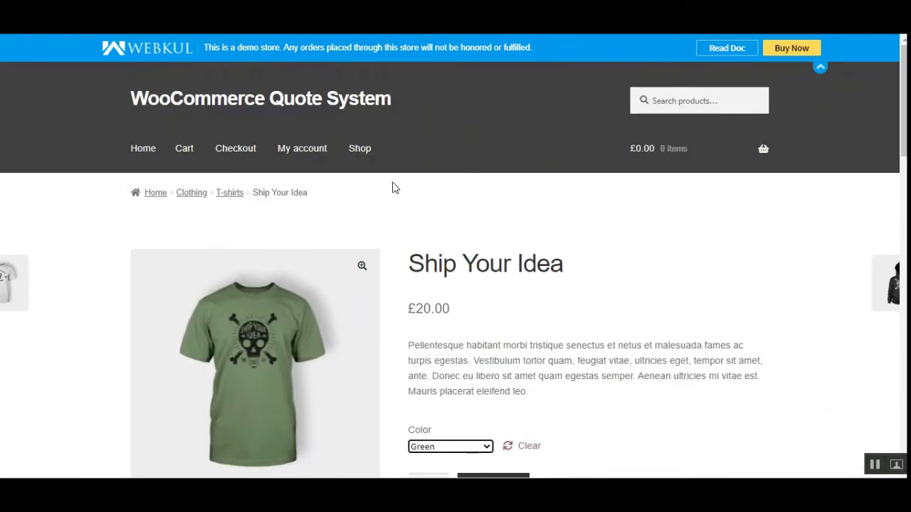
Go to My account and open the My Quotes list
left_click(301, 152)
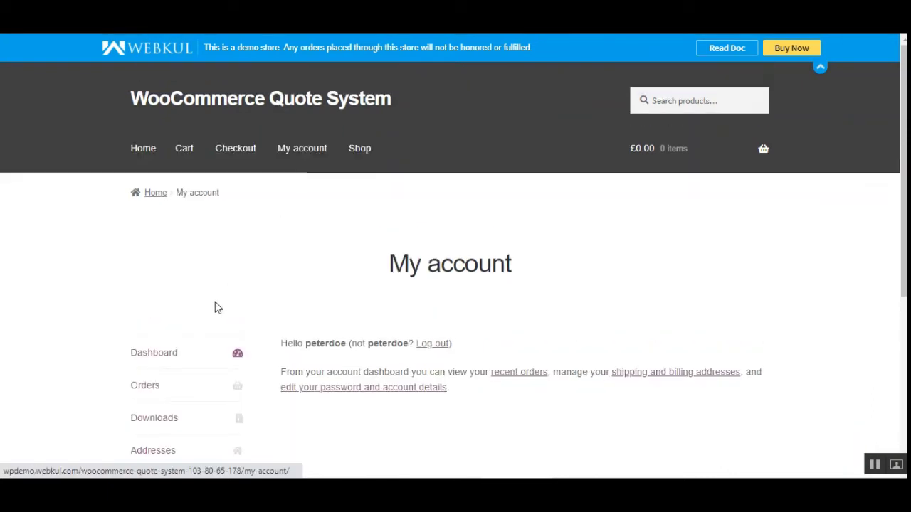
scroll(781, 321, "down", 3)
left_click(169, 253)
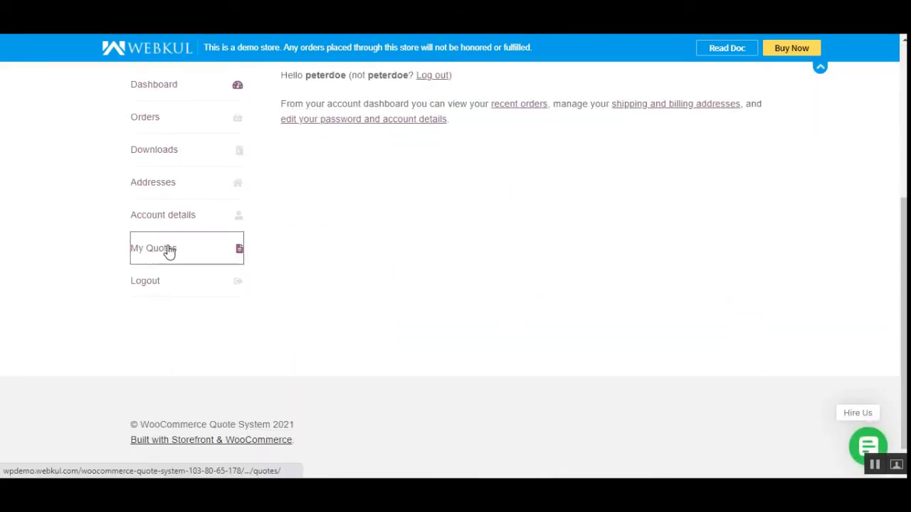
scroll(420, 267, "down", 3)
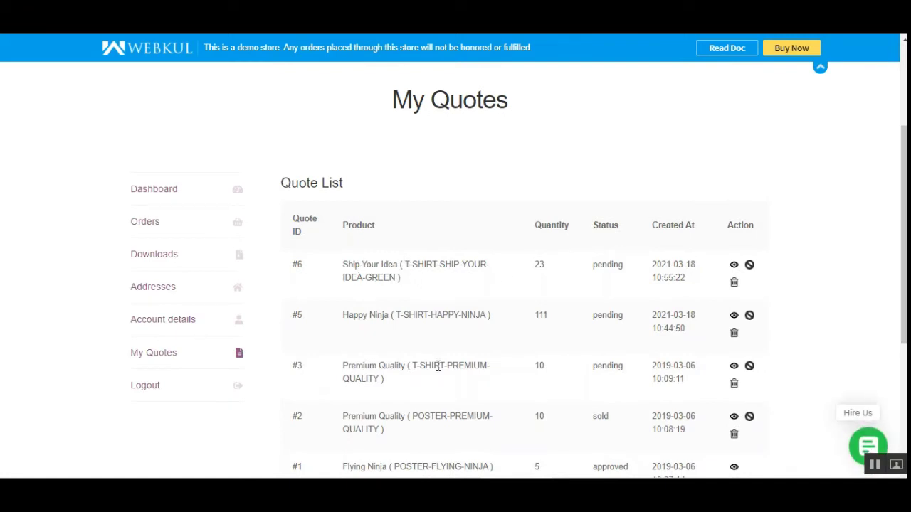
Check quote #6's green Ship Your Idea entry and view its details
left_click_drag(359, 265, 488, 265)
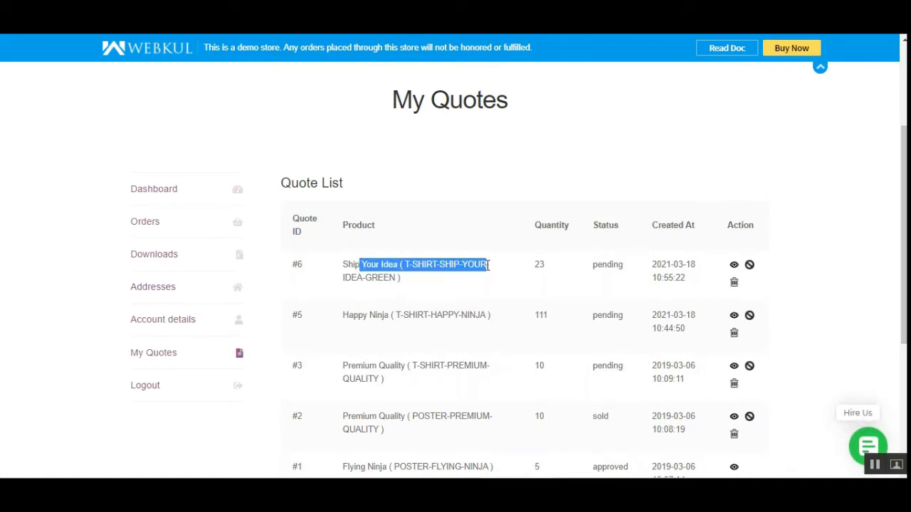
left_click_drag(357, 279, 402, 283)
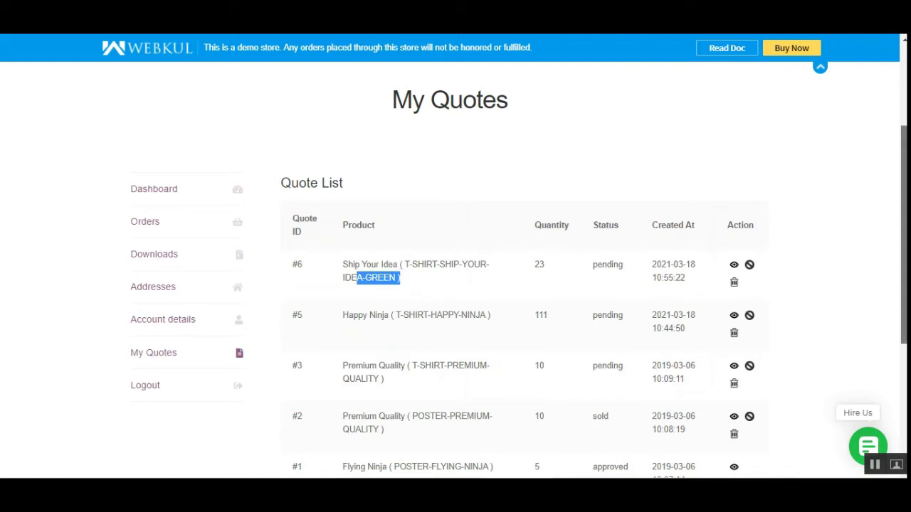
scroll(602, 271, "down", 1)
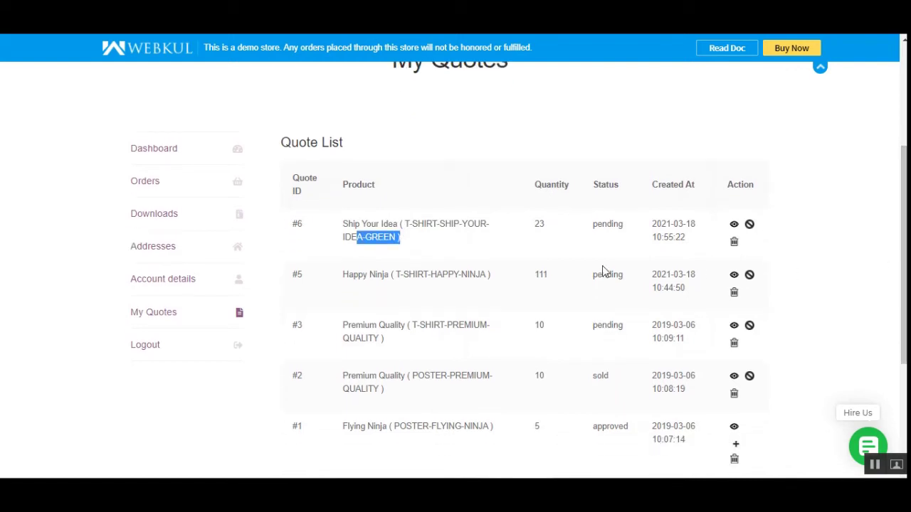
left_click(733, 225)
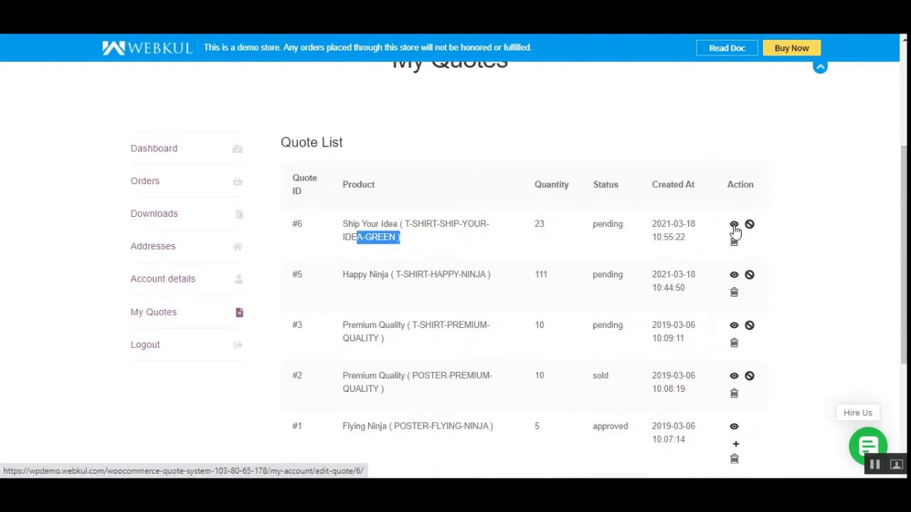
left_click_drag(902, 185, 905, 265)
scroll(689, 233, "up", 2)
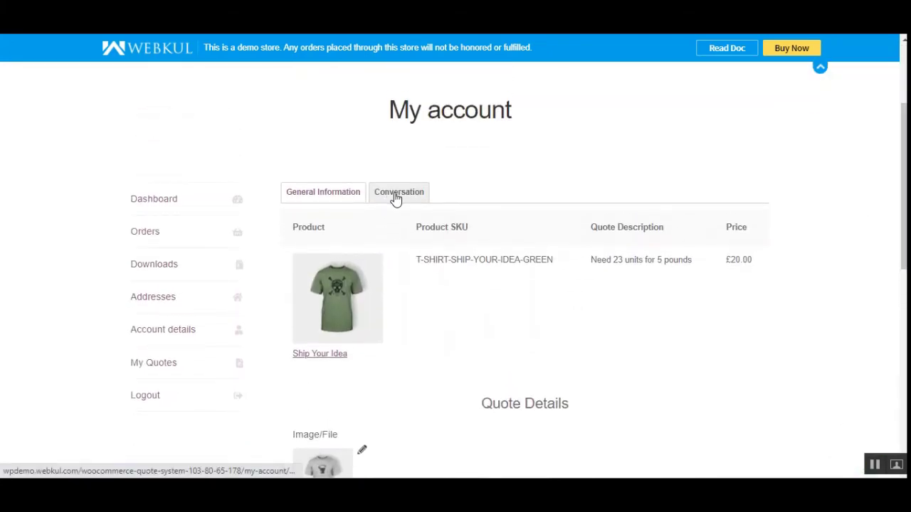
Check quote #6's Conversation tab, which has no messages, then return to the My account dashboard
left_click(388, 197)
scroll(894, 211, "down", 3)
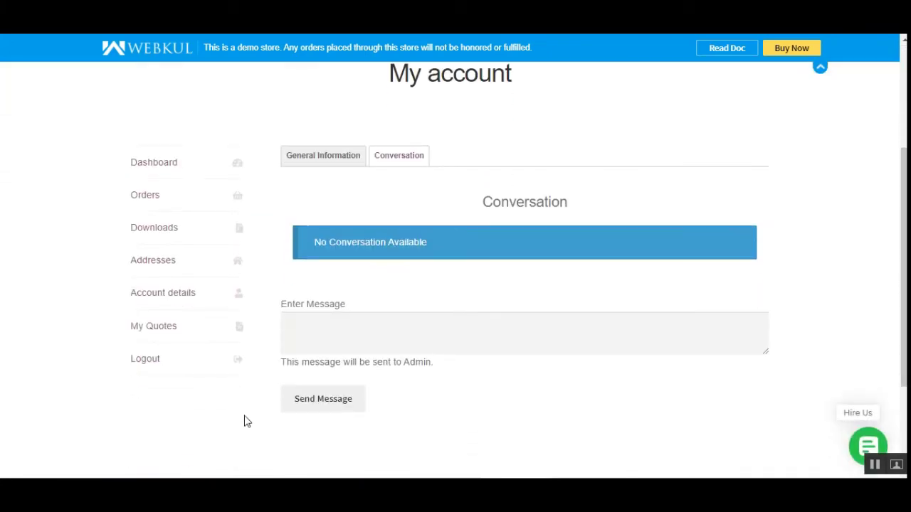
left_click(334, 336)
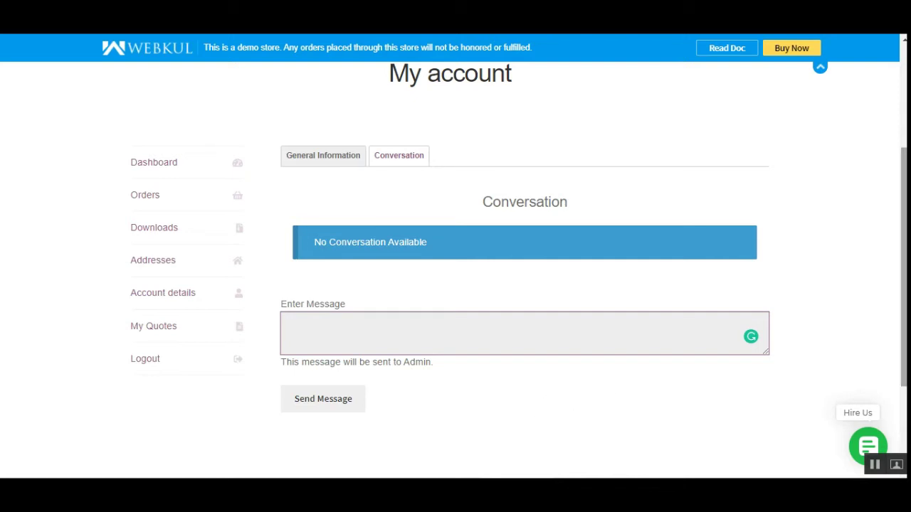
scroll(875, 440, "up", 1)
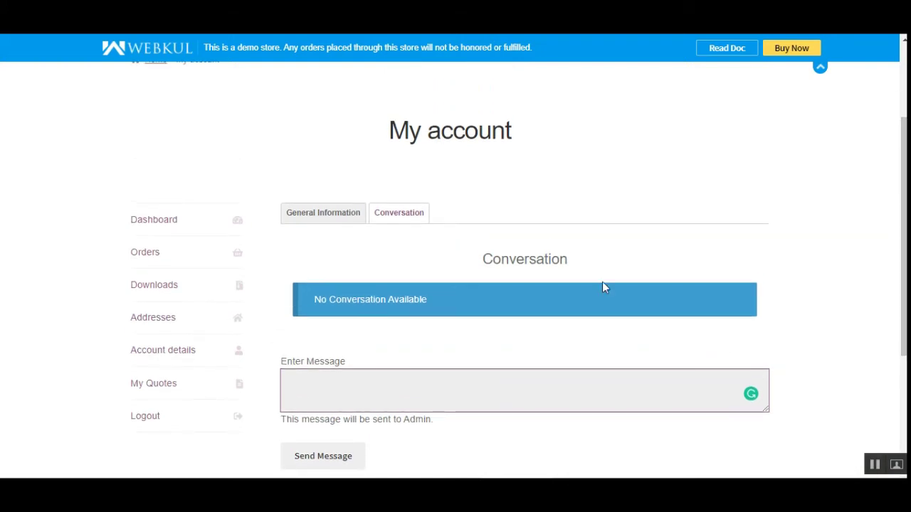
scroll(460, 183, "up", 2)
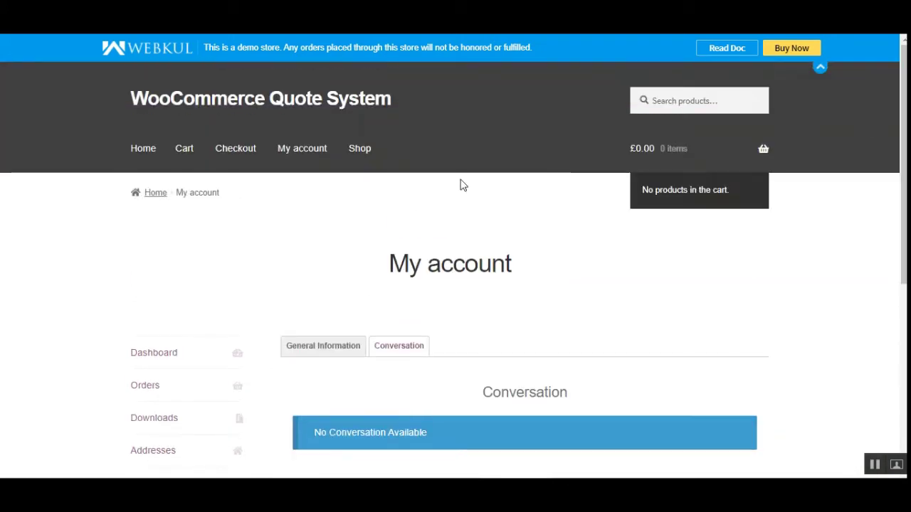
left_click(313, 154)
scroll(201, 365, "down", 3)
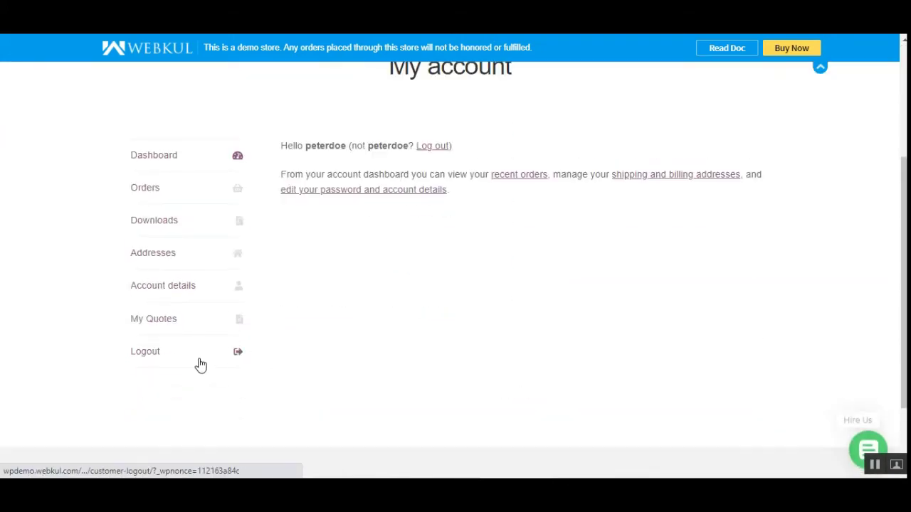
Log the customer out and sign in to the WordPress admin dashboard
left_click(159, 353)
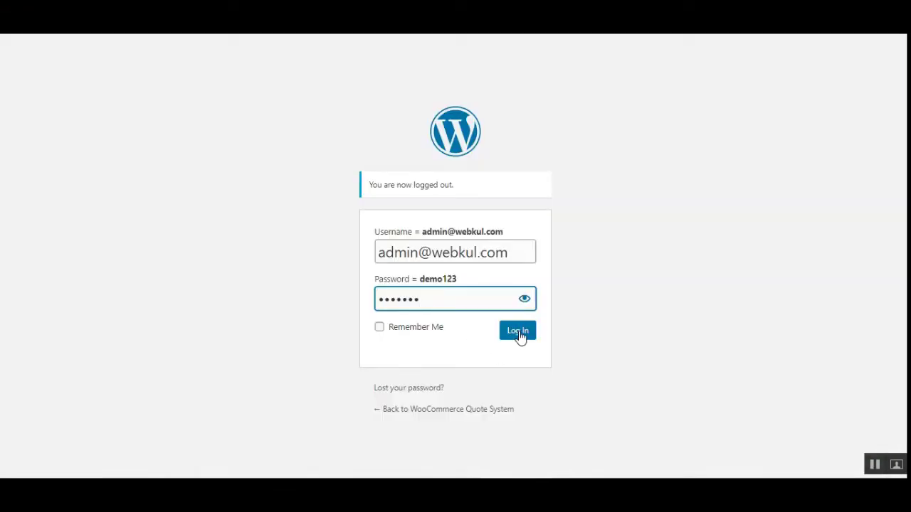
left_click(518, 330)
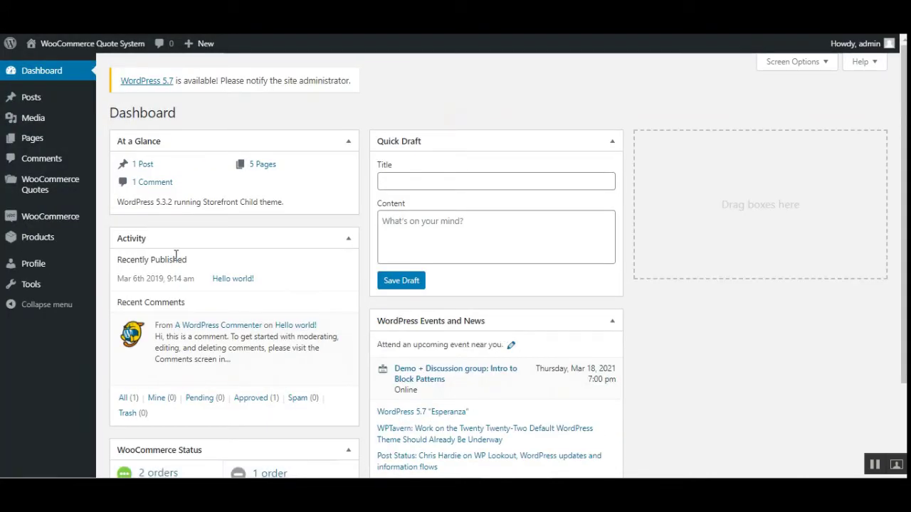
mouse_move(16, 190)
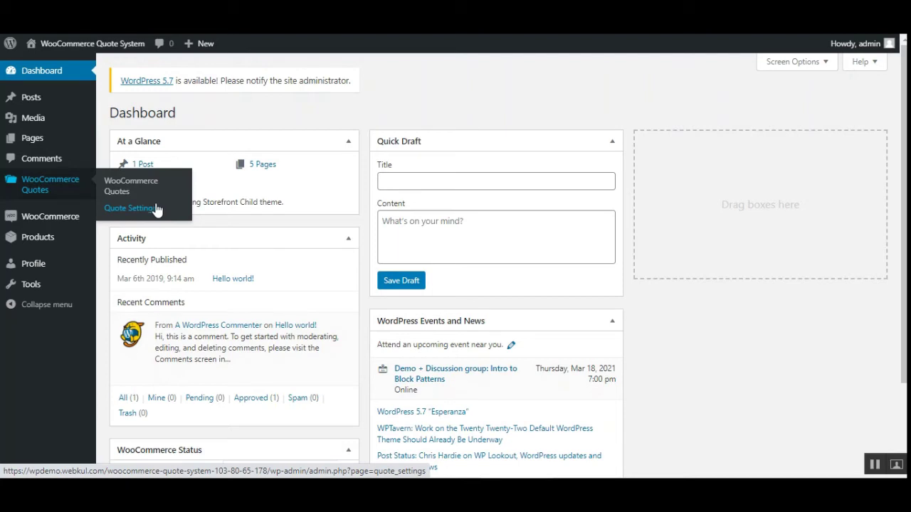
In the quote list, compare quote #5 (111 at £12.00) with #6 (23 at £5.00), then edit #5
left_click(131, 186)
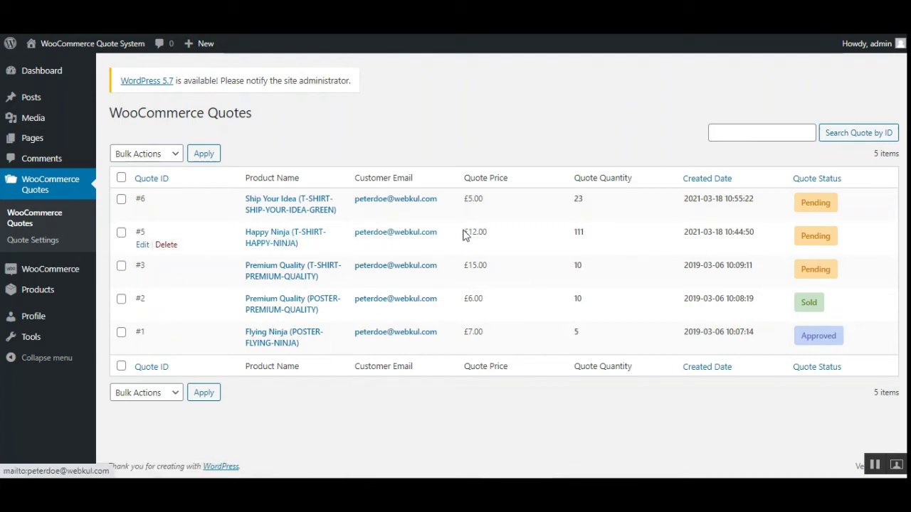
left_click_drag(575, 237, 585, 239)
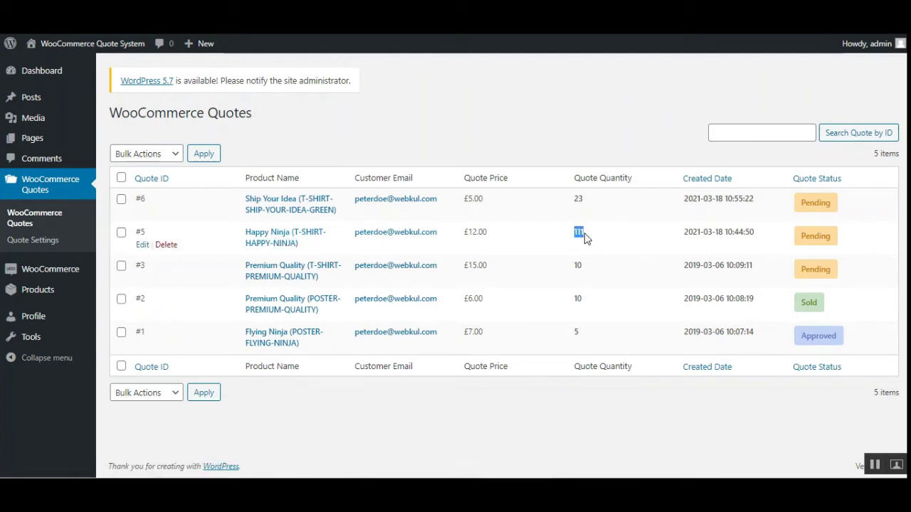
left_click_drag(468, 234, 490, 238)
left_click_drag(574, 201, 585, 204)
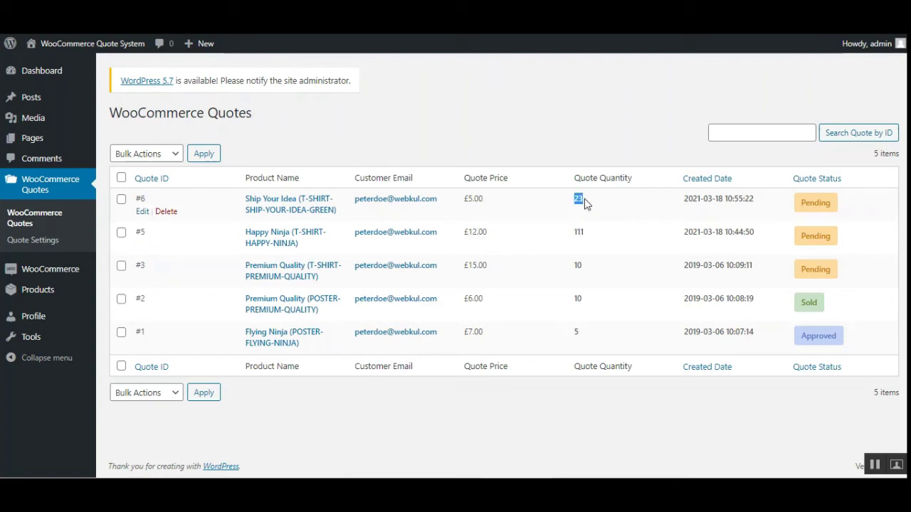
left_click_drag(467, 198, 484, 201)
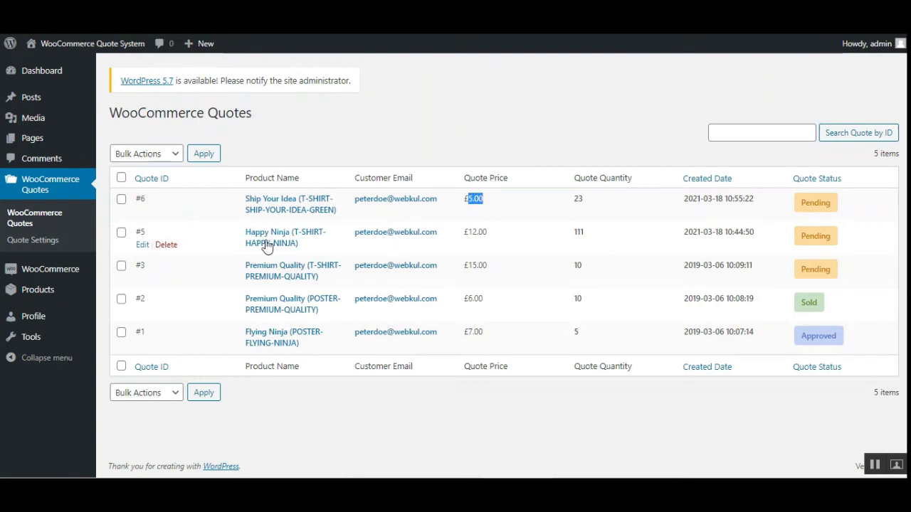
left_click_drag(138, 244, 292, 242)
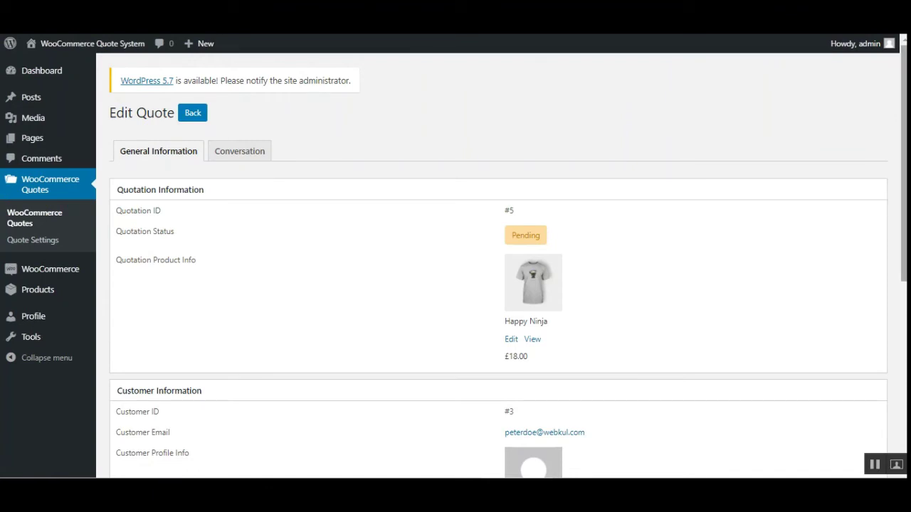
Open quote #5's Conversation tab and read the customer's message
scroll(397, 202, "down", 1)
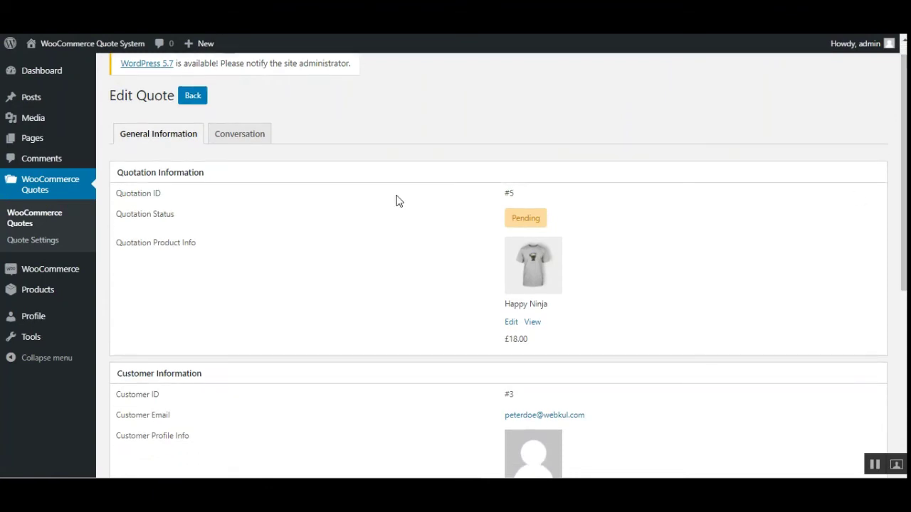
left_click(244, 138)
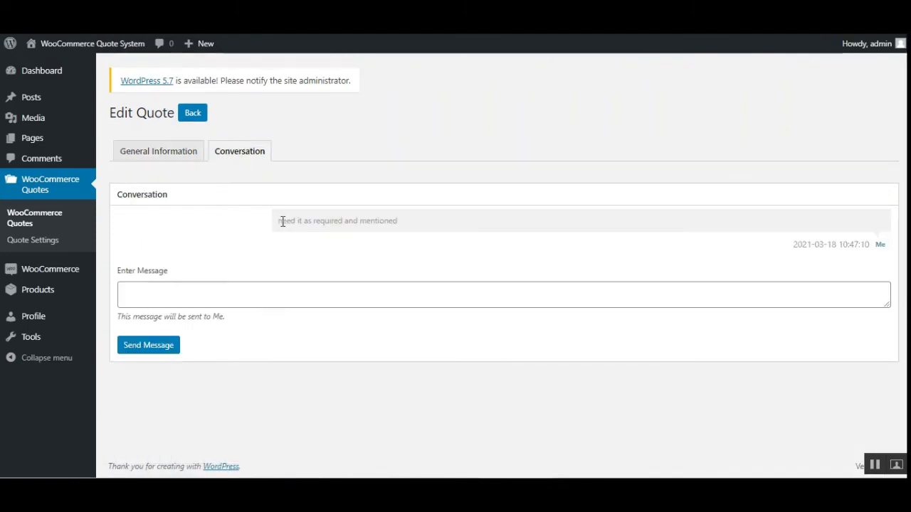
left_click_drag(279, 222, 405, 226)
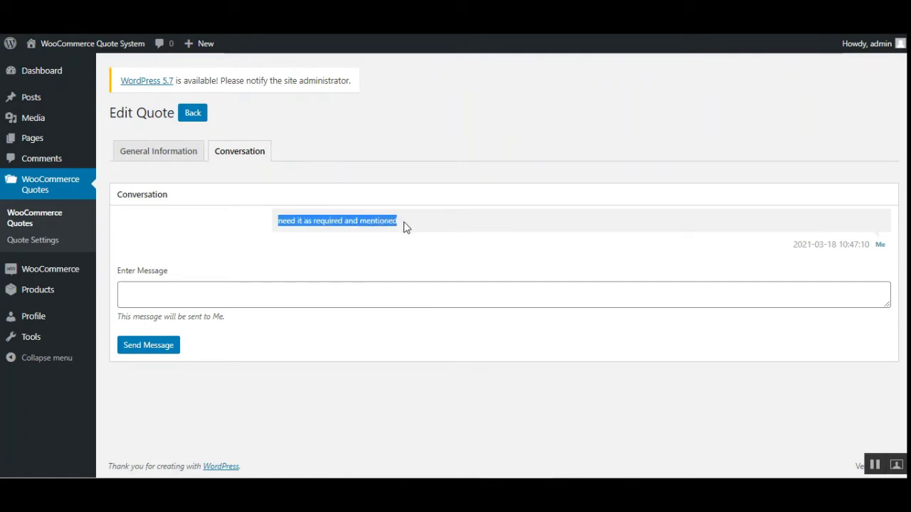
left_click(405, 226)
Send the reply 'okay , approved your quote!' and go back to General Information
left_click(274, 301)
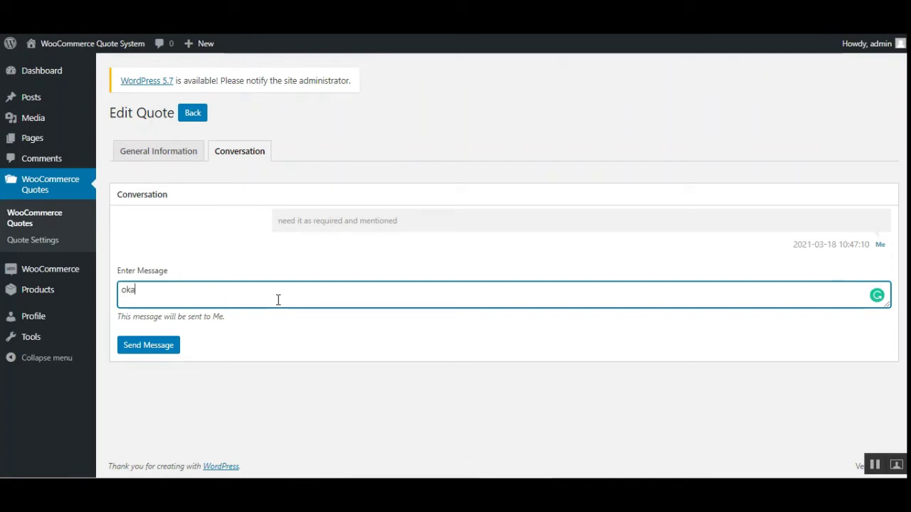
type("okay ,")
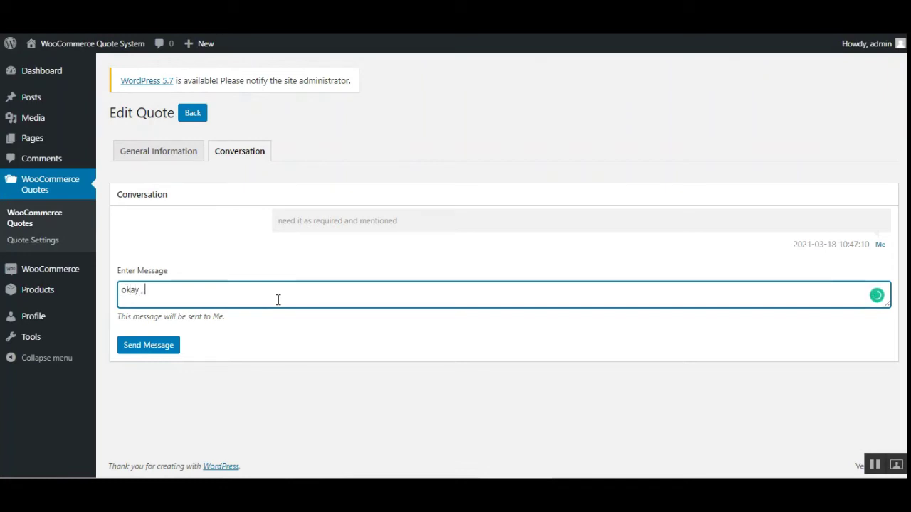
type(" approved your quote!")
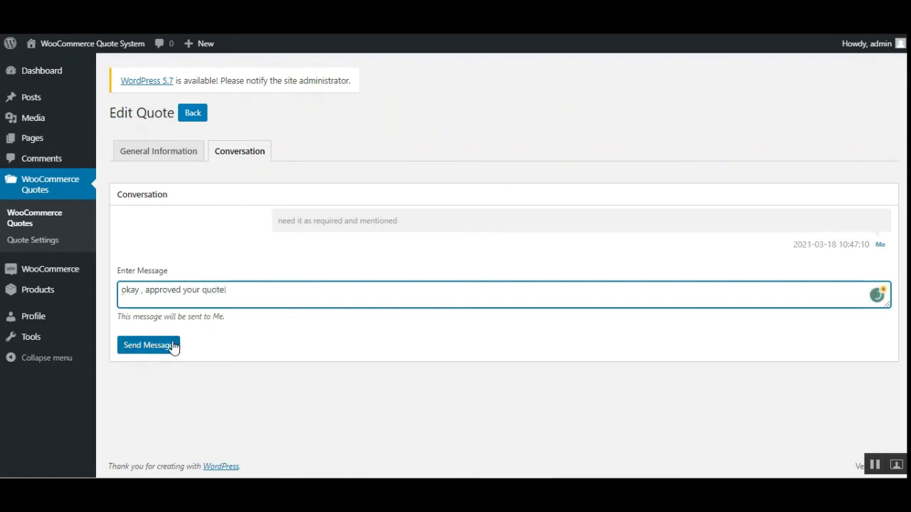
left_click(169, 347)
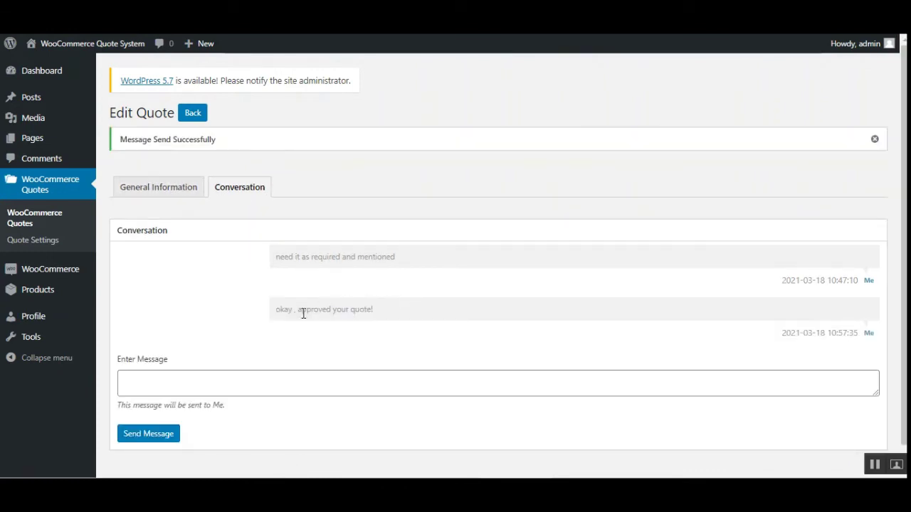
left_click_drag(297, 313, 378, 319)
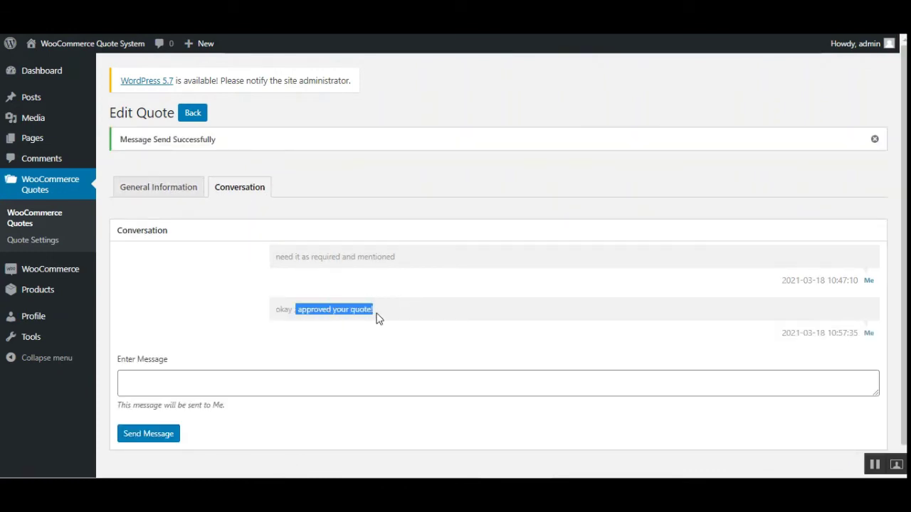
left_click(151, 189)
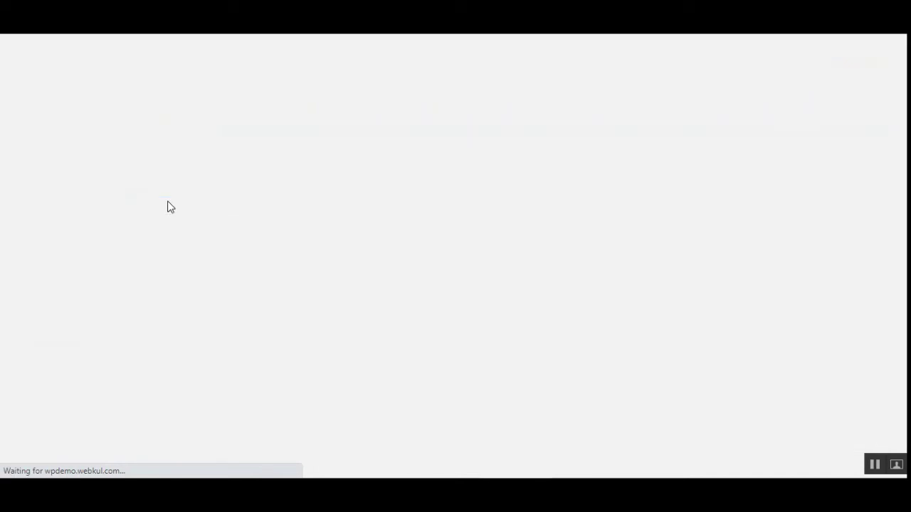
Review quote #5's status, product and customer details, and download the attached image
scroll(903, 187, "down", 1)
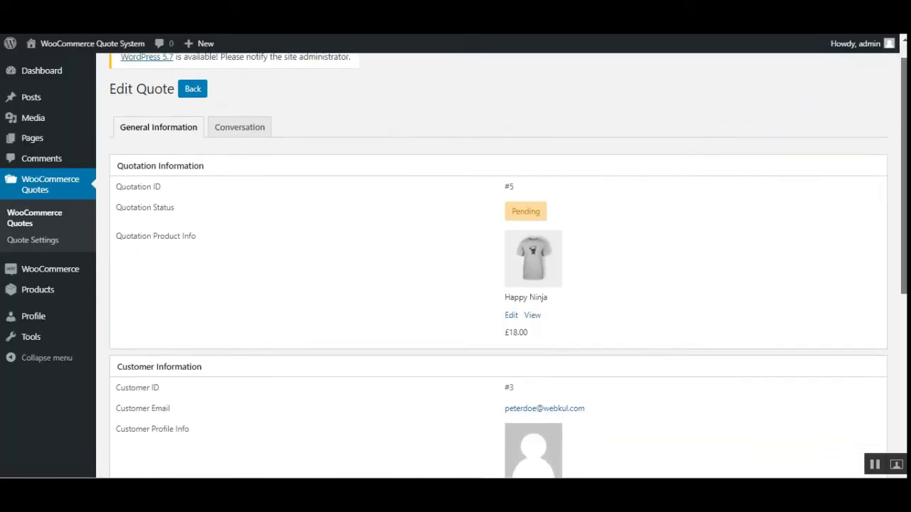
scroll(860, 230, "down", 2)
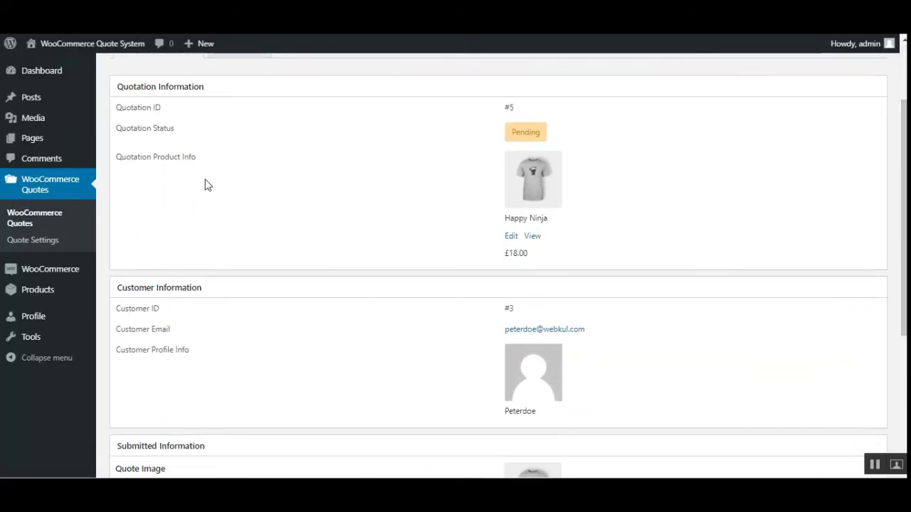
left_click_drag(132, 108, 159, 128)
left_click_drag(133, 157, 203, 159)
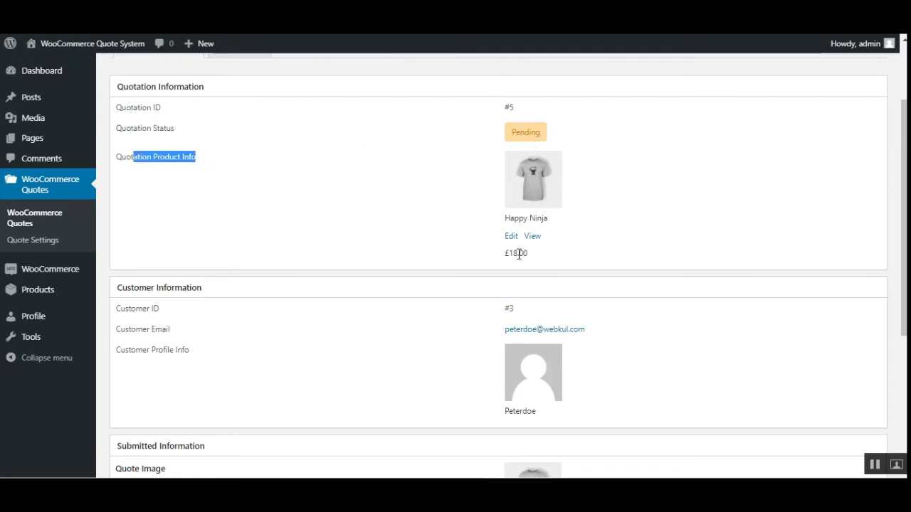
scroll(722, 270, "down", 3)
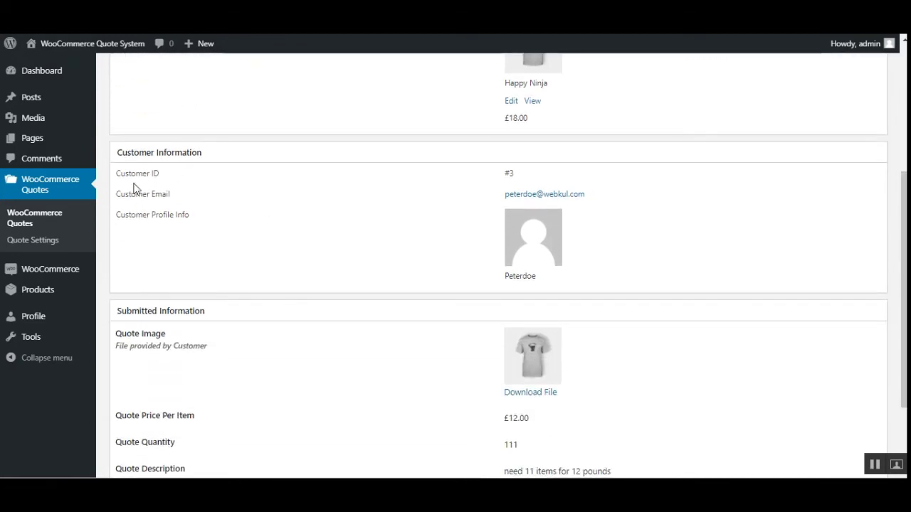
left_click_drag(133, 192, 192, 223)
scroll(175, 268, "down", 3)
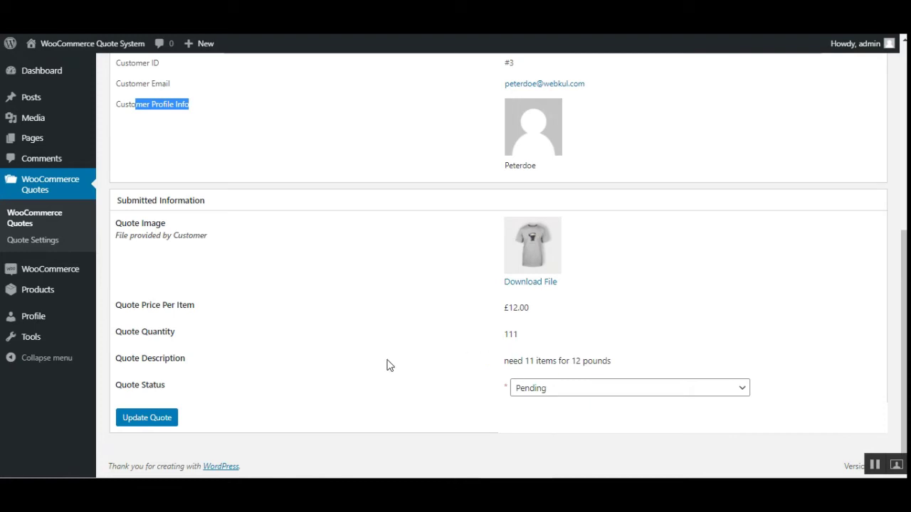
left_click(539, 285)
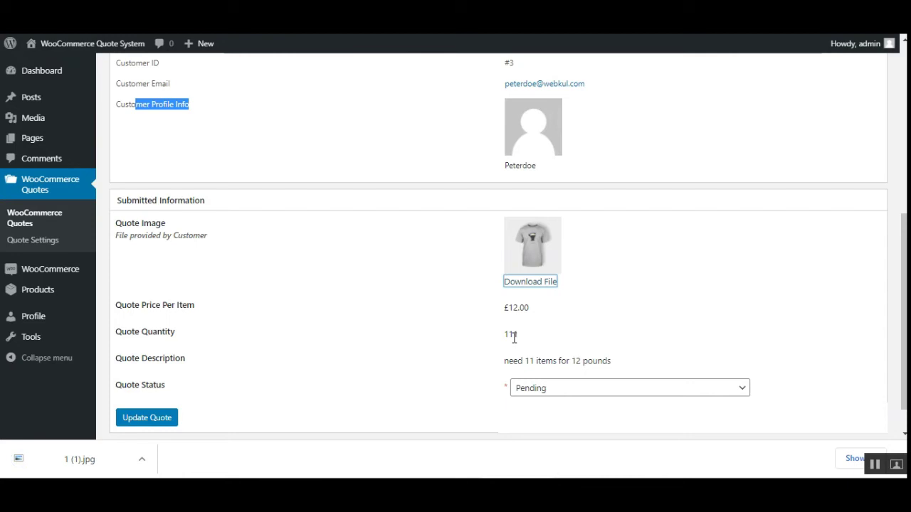
Set quote #5's status to Approved and update the quote
left_click_drag(126, 361, 263, 368)
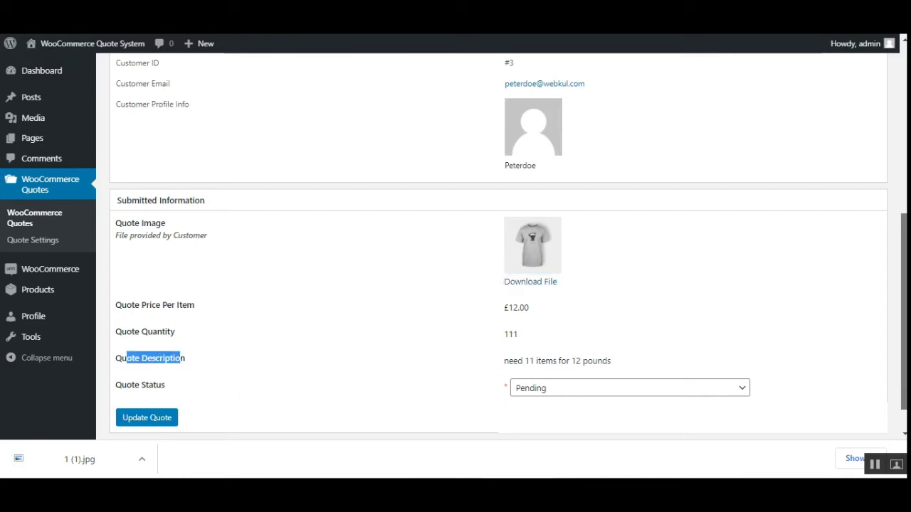
scroll(897, 370, "down", 1)
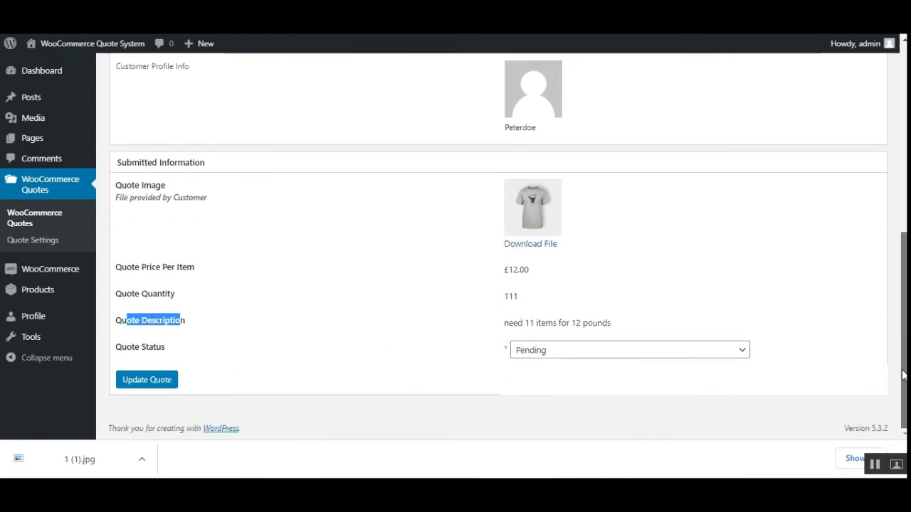
left_click(602, 352)
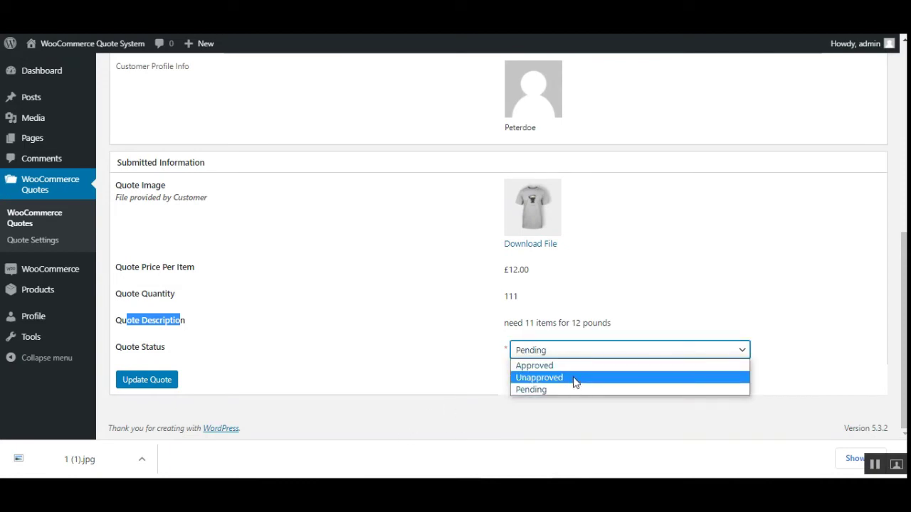
left_click(570, 366)
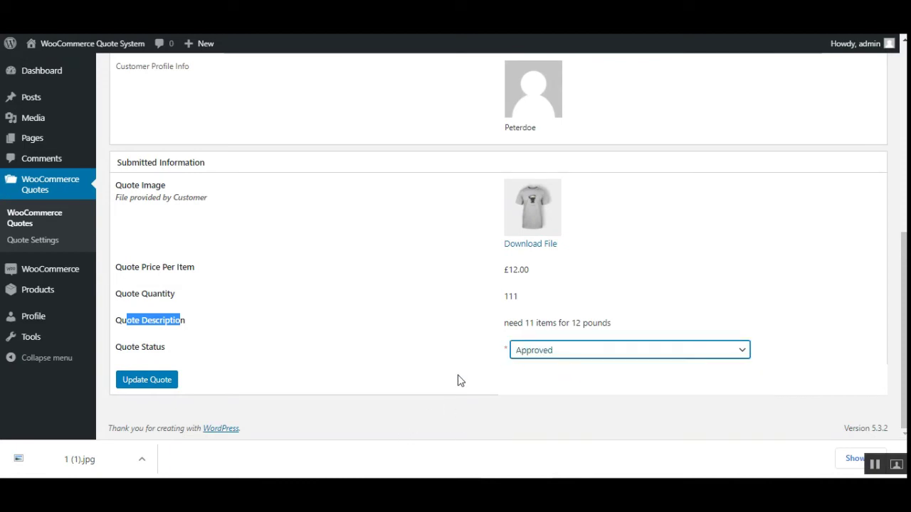
left_click(147, 379)
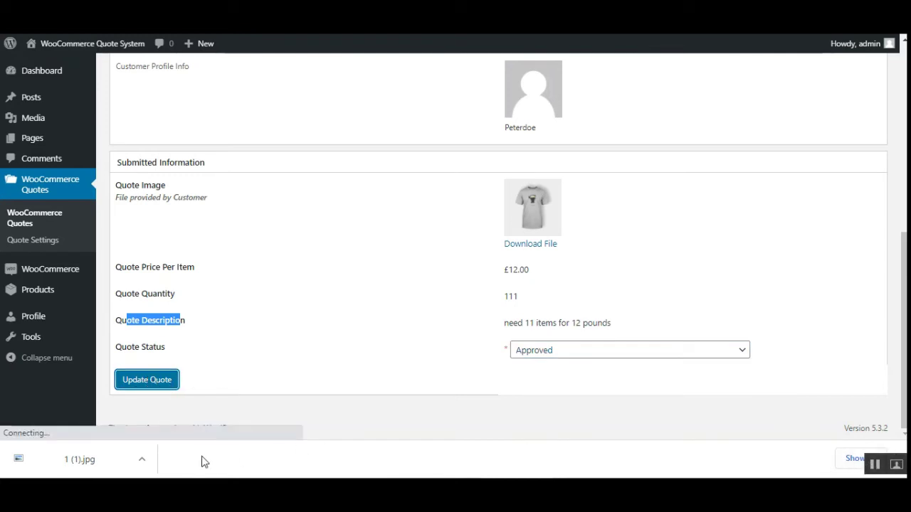
View the downloaded quote image, then return to the WooCommerce Quotes list
left_click(88, 461)
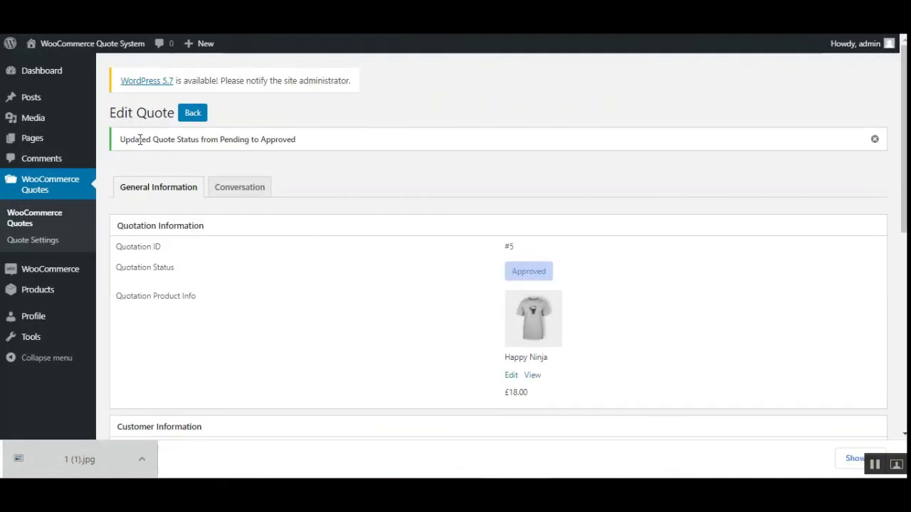
left_click_drag(140, 139, 411, 158)
left_click_drag(904, 201, 896, 404)
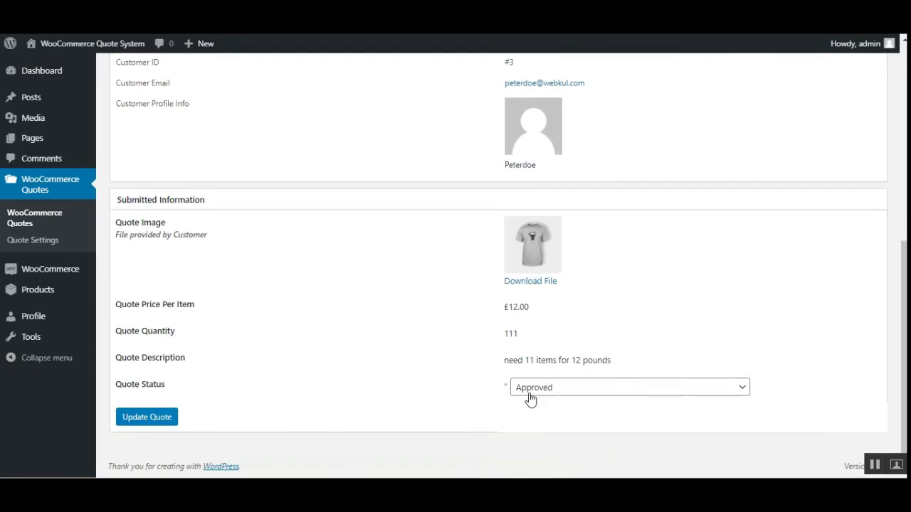
left_click(25, 225)
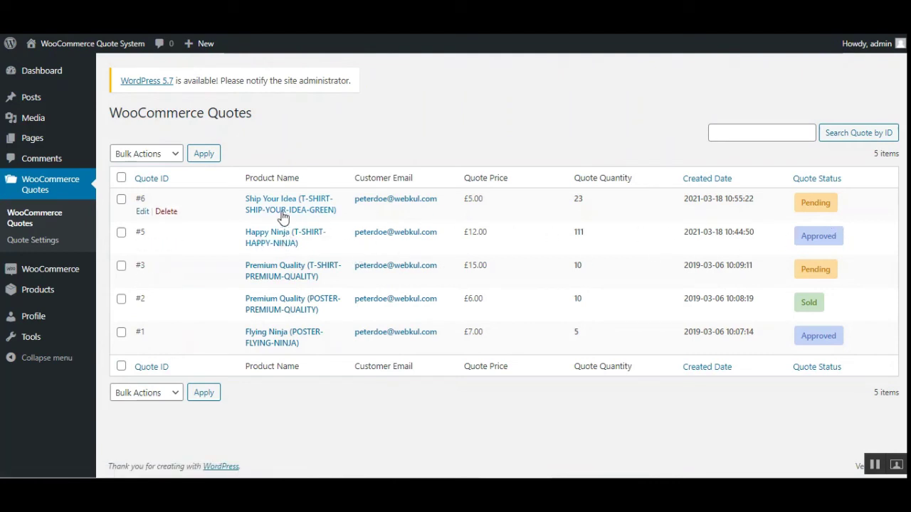
Open quote #6 and check its £5.00 price and quantity of 23
left_click(141, 211)
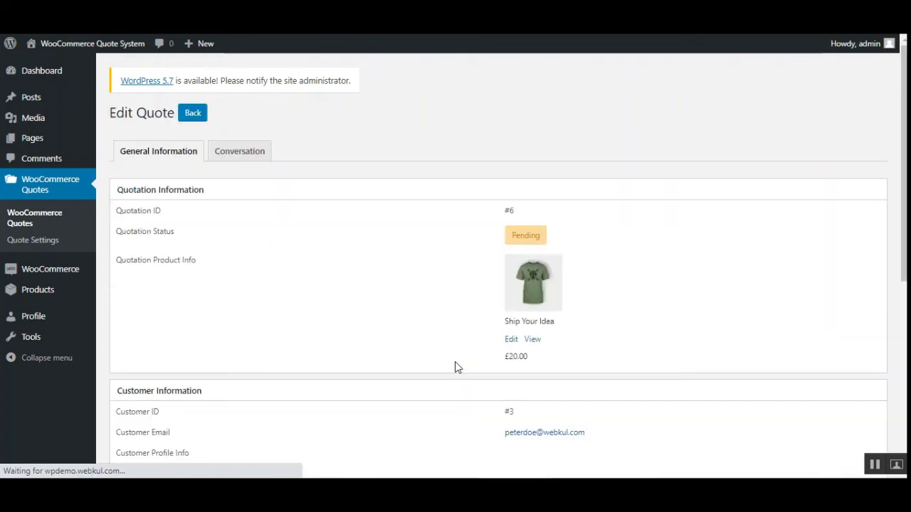
scroll(406, 195, "down", 1)
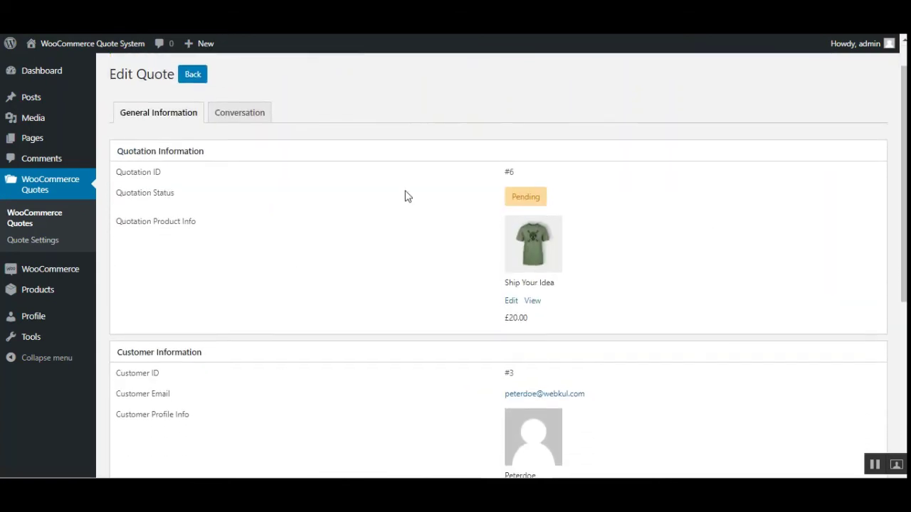
left_click_drag(137, 151, 183, 151)
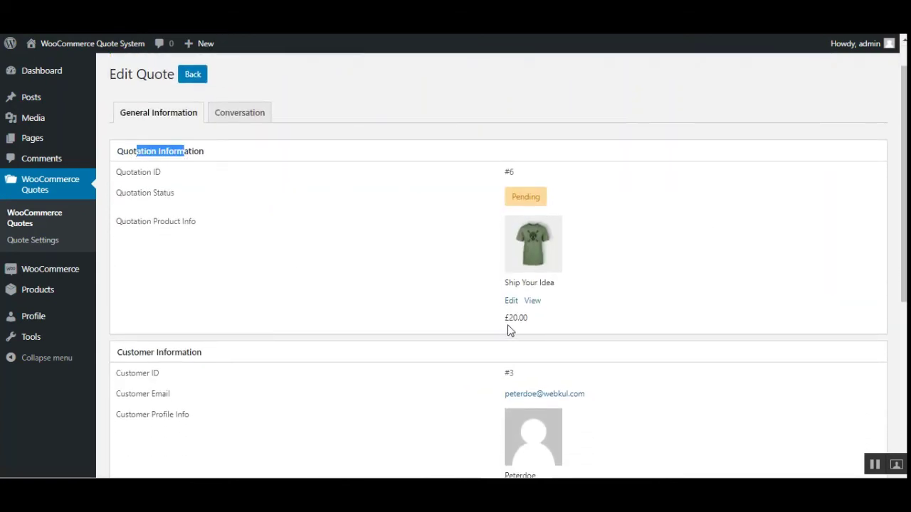
left_click_drag(510, 330, 543, 321)
scroll(543, 321, "down", 4)
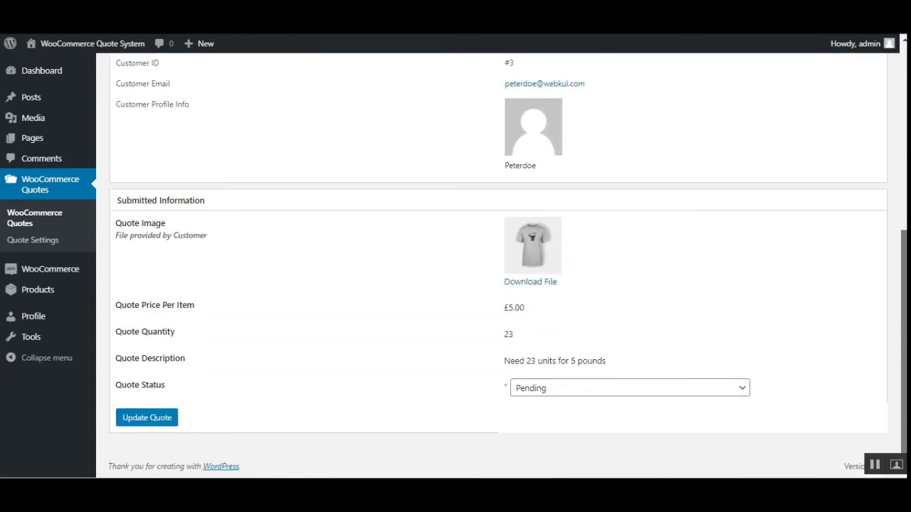
left_click_drag(502, 312, 534, 310)
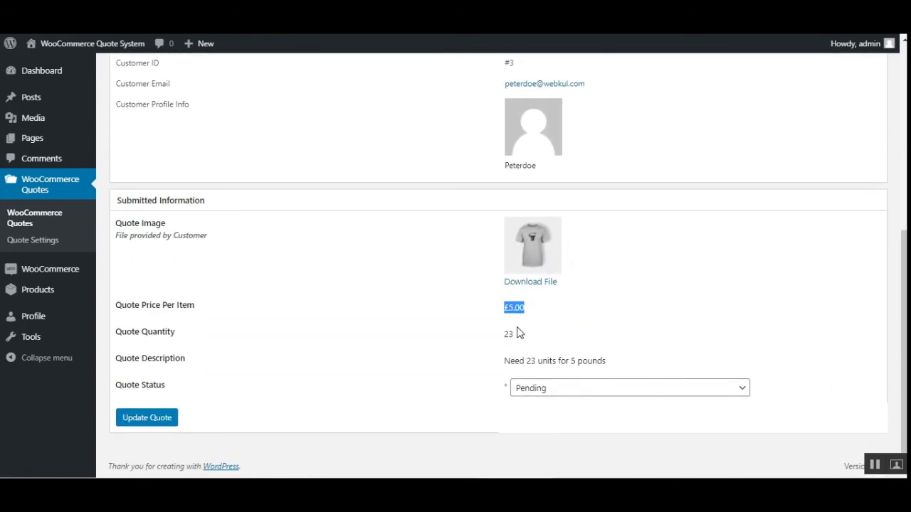
left_click_drag(504, 342, 519, 343)
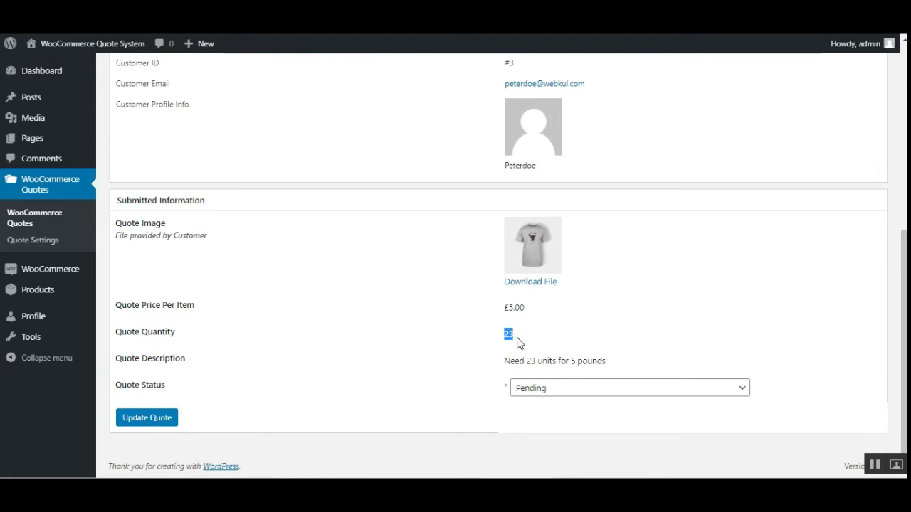
Set quote #6's status to Unapproved and update the quote
left_click(560, 393)
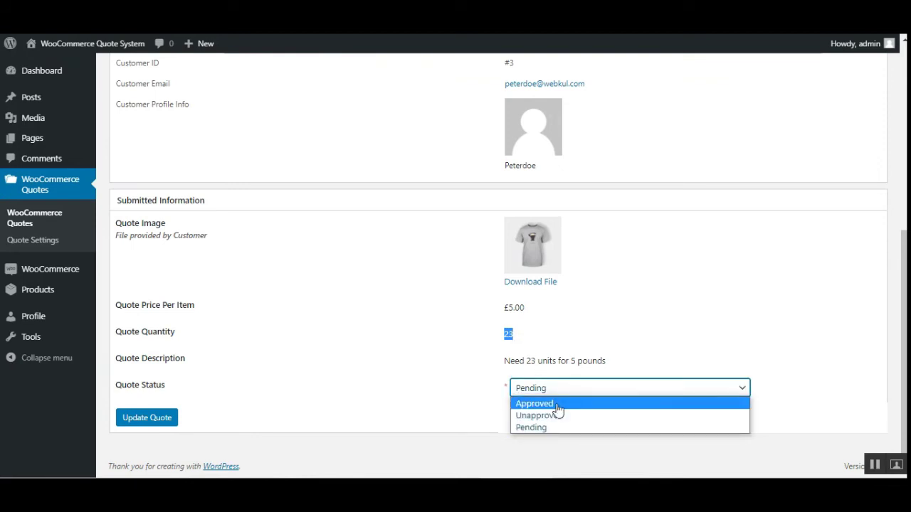
left_click(556, 404)
left_click(548, 388)
left_click(530, 416)
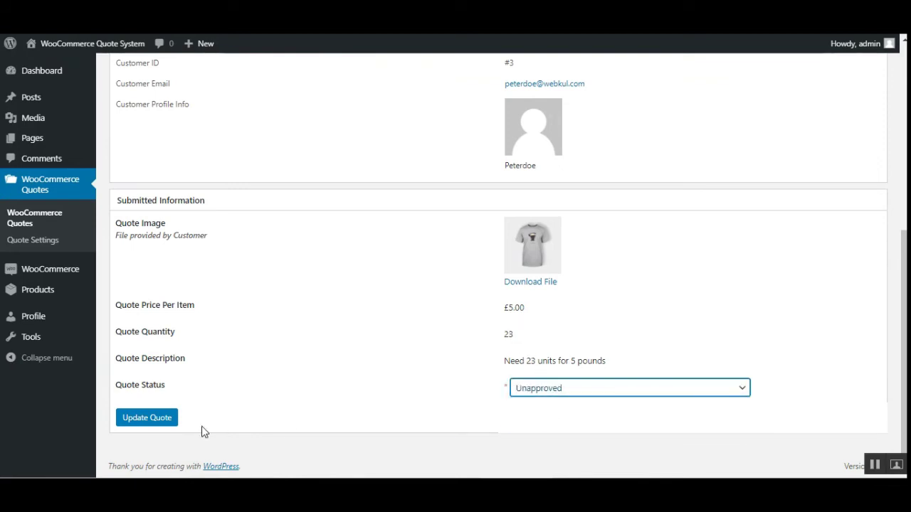
left_click(161, 425)
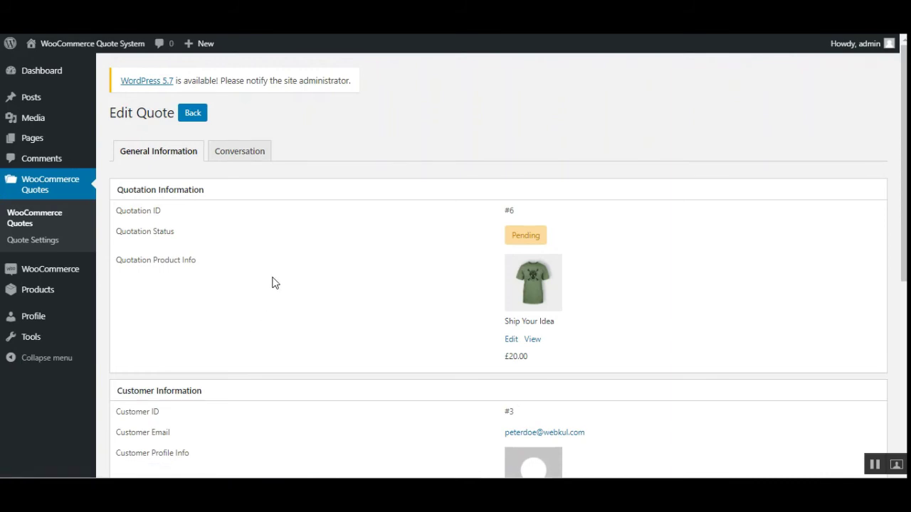
Open the Conversation tab of Unapproved quote #6, which has no messages yet
left_click(241, 159)
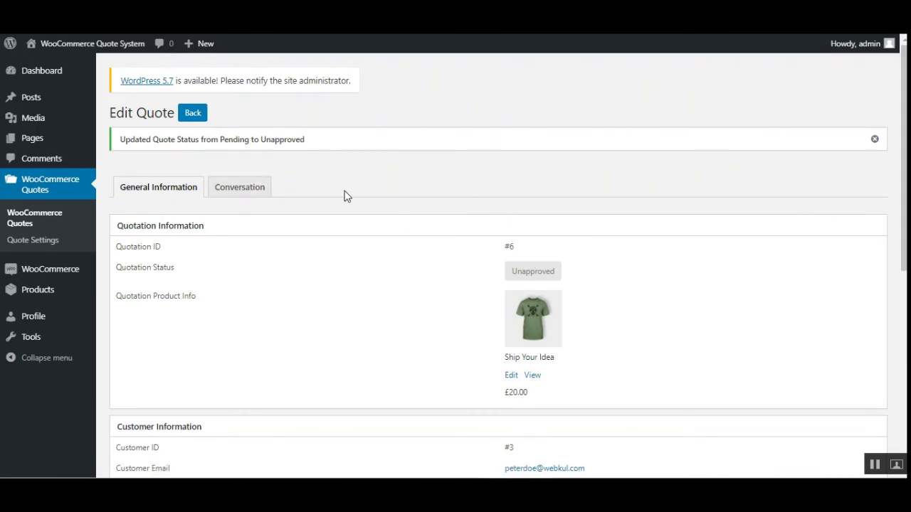
left_click(249, 190)
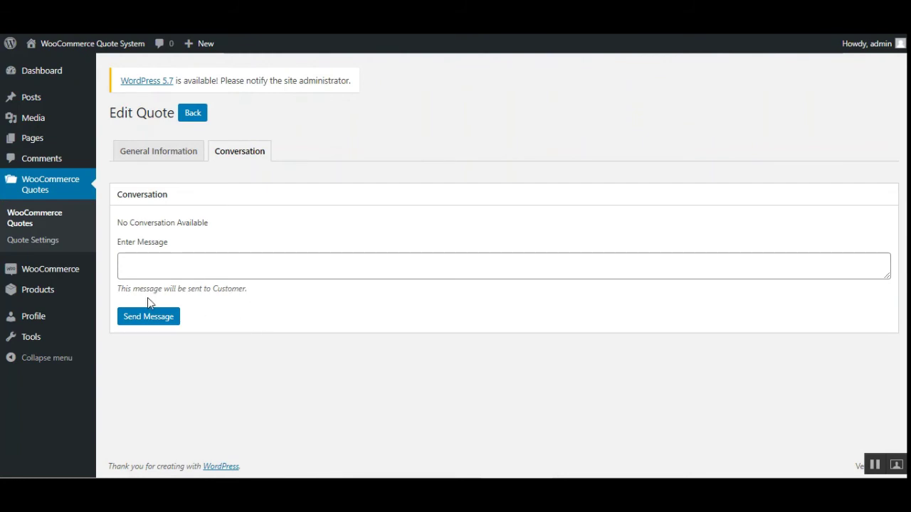
Review Quote Settings, leave quote expiry at 30 days, and return to the quotes list
left_click(45, 244)
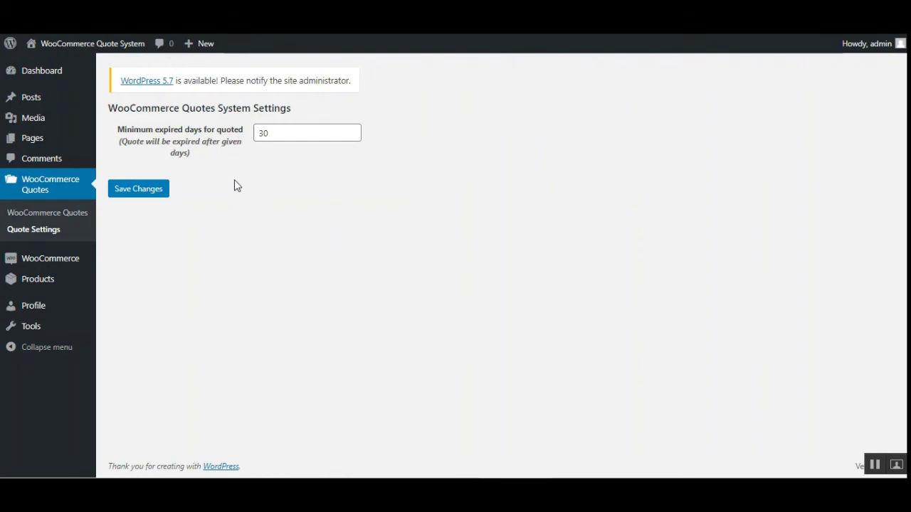
left_click(287, 134)
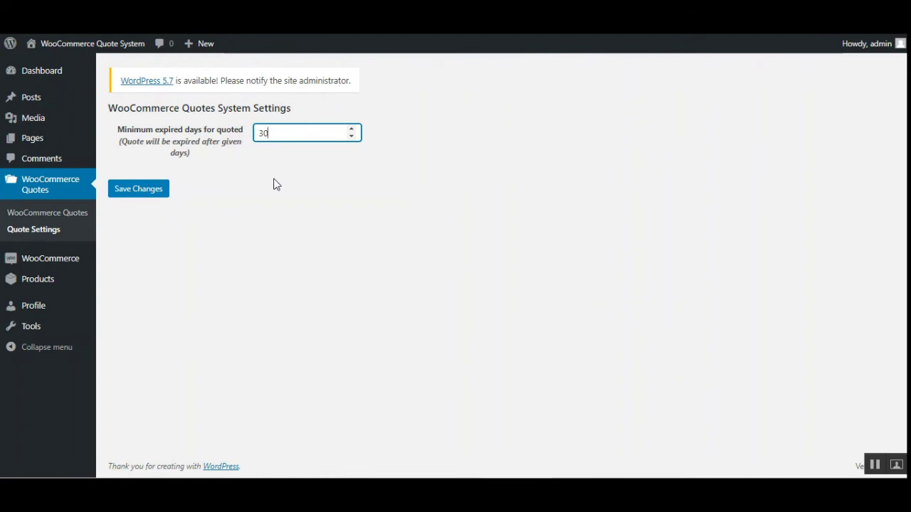
left_click_drag(290, 134, 215, 133)
left_click(304, 211)
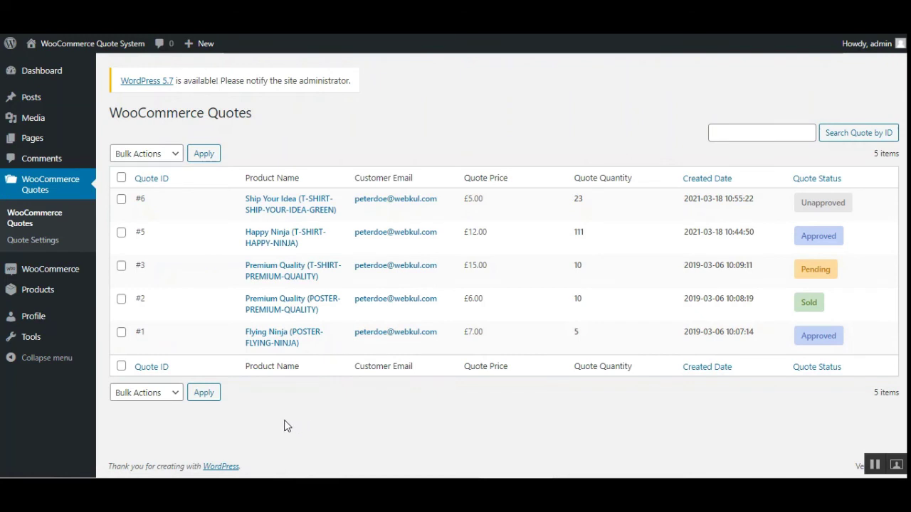
Open the Patient Ninja product from All Products and view its Product data, regular price 35
mouse_move(52, 289)
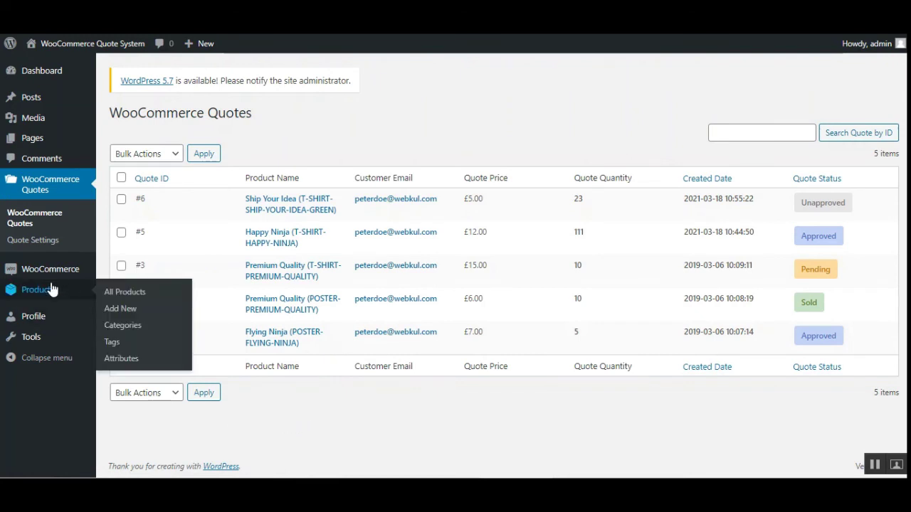
left_click(132, 294)
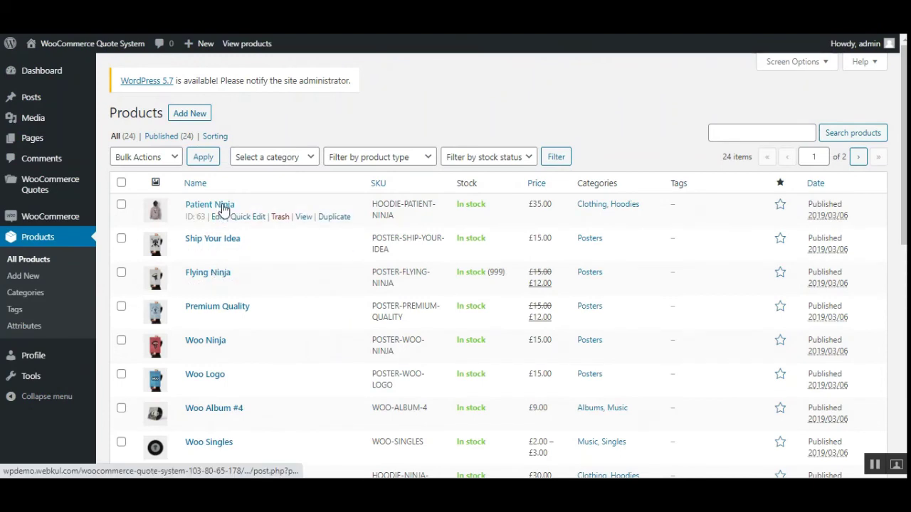
left_click(218, 220)
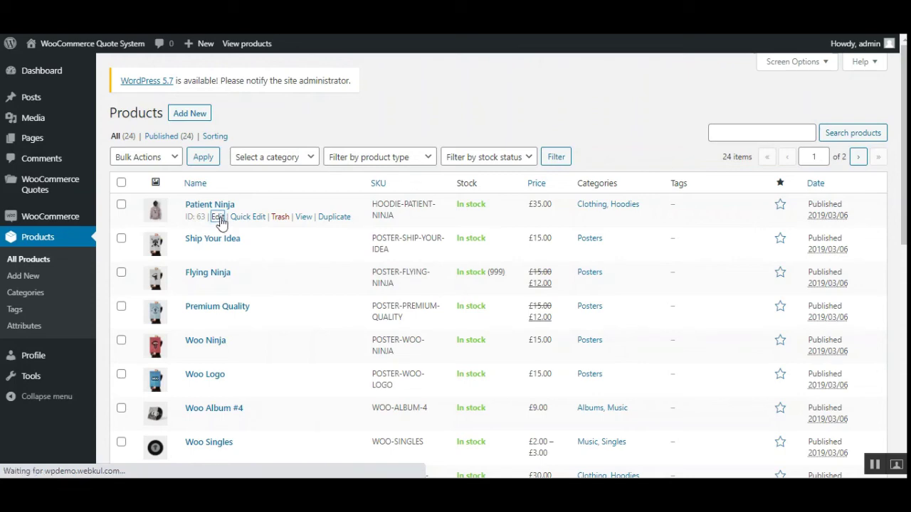
scroll(324, 273, "down", 4)
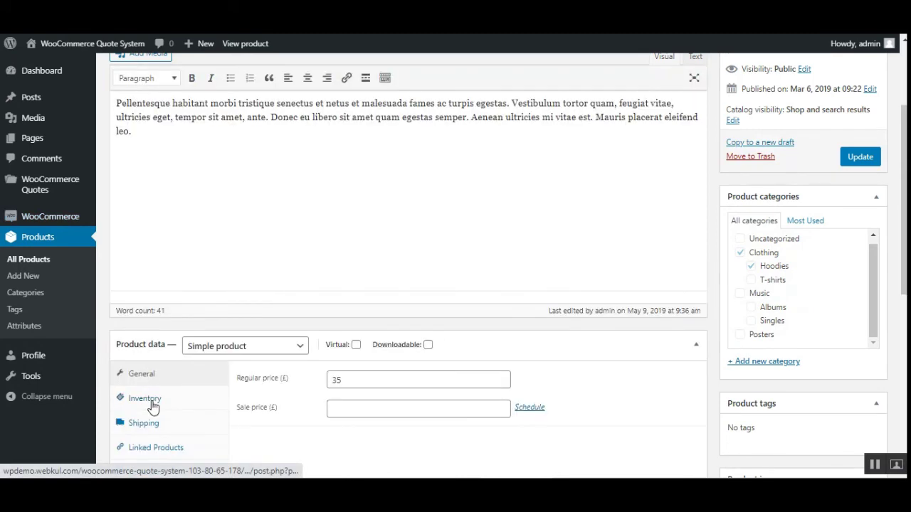
Enable quotations in the Patient Ninja product's Inventory settings
left_click(152, 403)
scroll(274, 315, "down", 3)
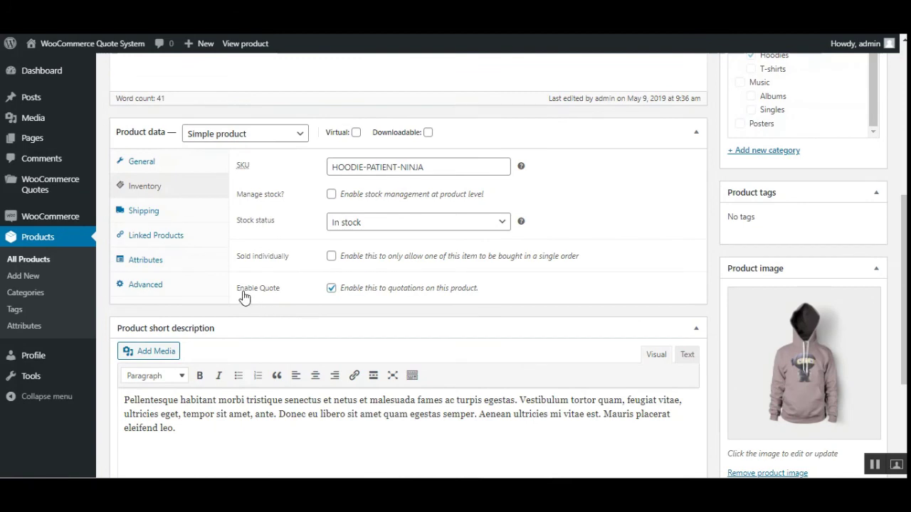
left_click(332, 289)
left_click(32, 259)
Leave the product editor unsaved, log in as the demo customer, and open My Quotes
left_click(39, 263)
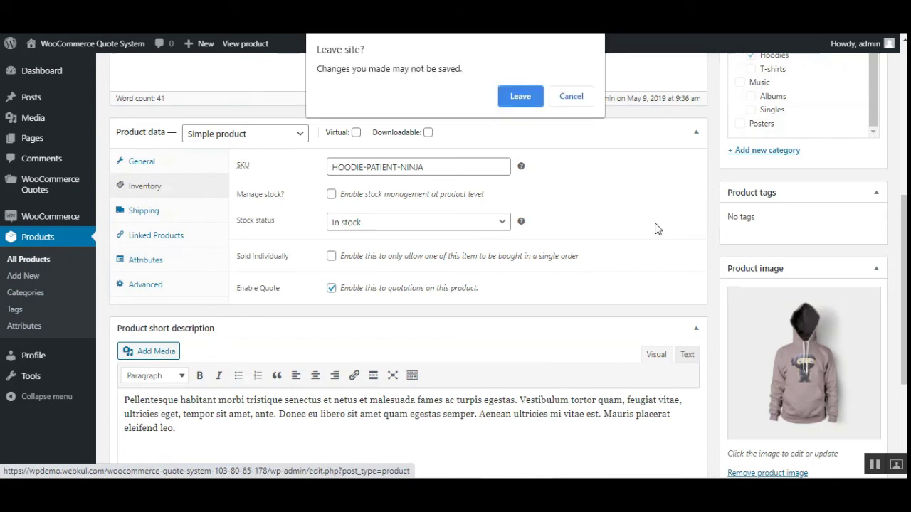
left_click(514, 97)
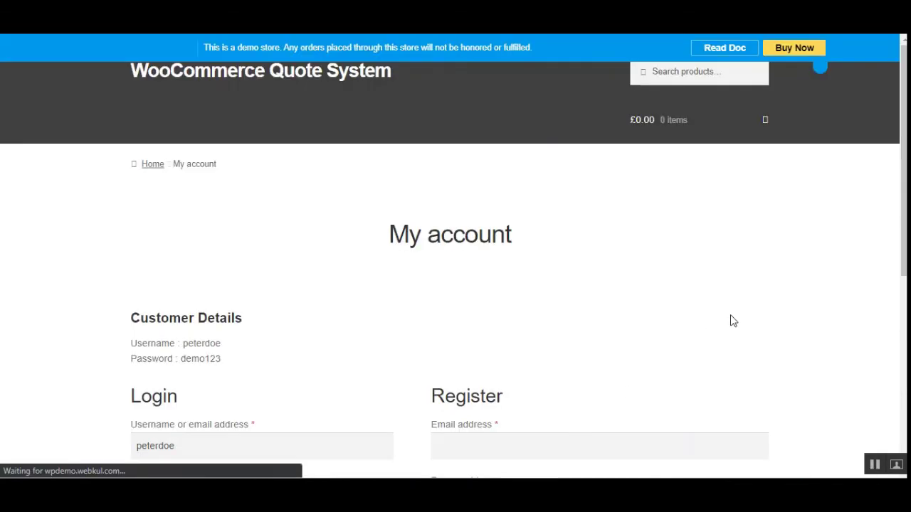
scroll(319, 356, "down", 3)
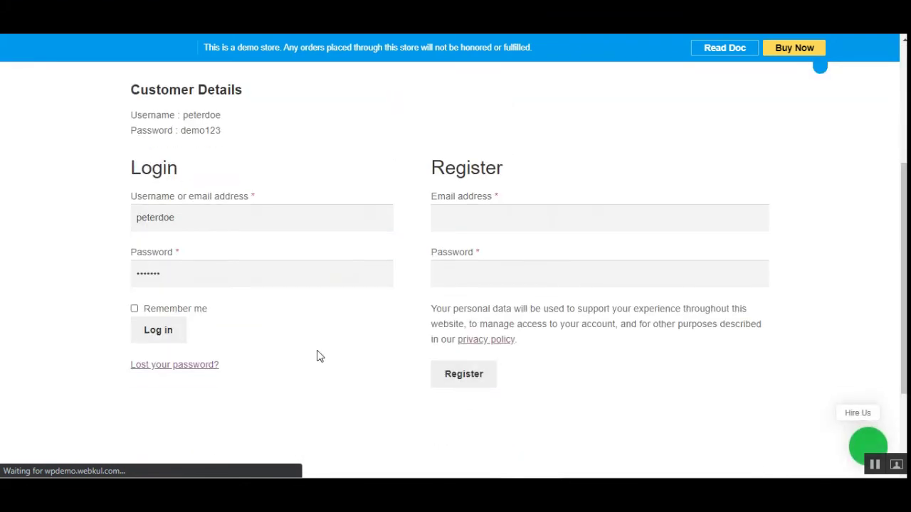
left_click(162, 335)
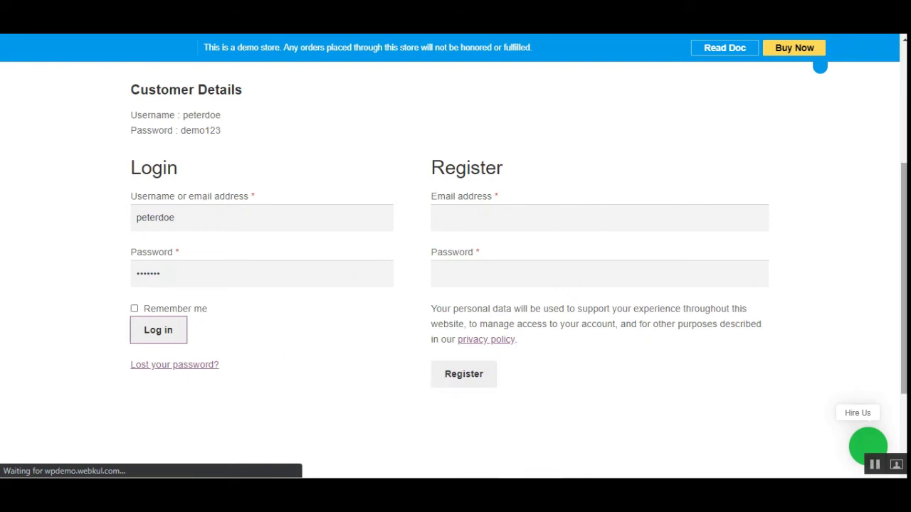
scroll(903, 322, "down", 3)
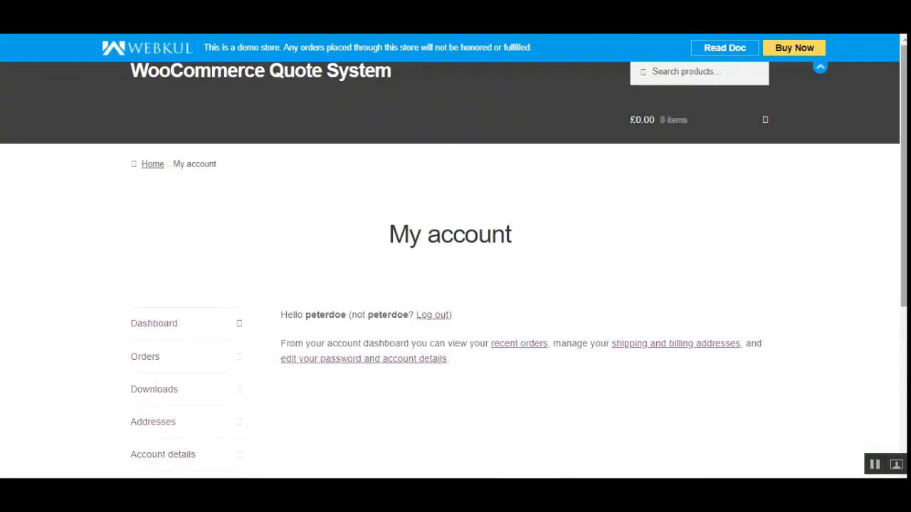
scroll(758, 315, "down", 3)
left_click(166, 261)
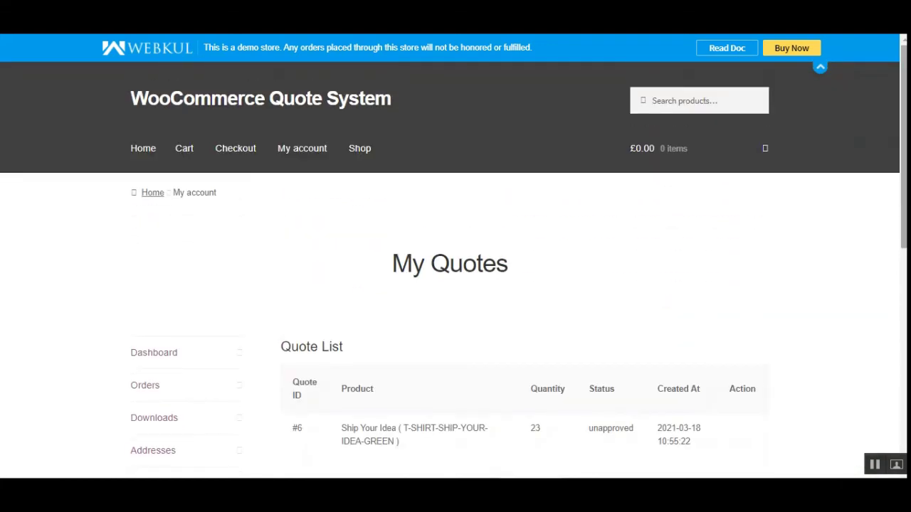
Highlight approved Happy Ninja quote #5 and unapproved quote #6 details in My Quotes
scroll(881, 296, "down", 4)
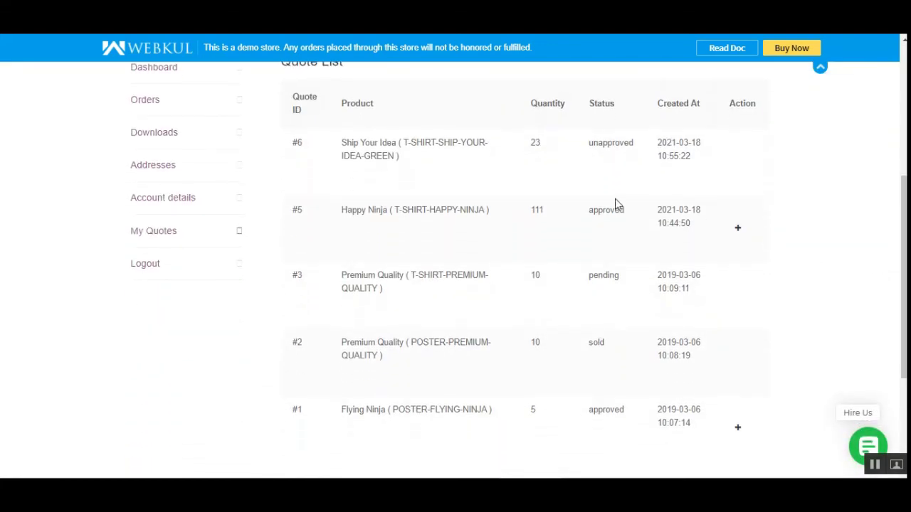
left_click_drag(347, 210, 382, 211)
left_click_drag(593, 210, 619, 208)
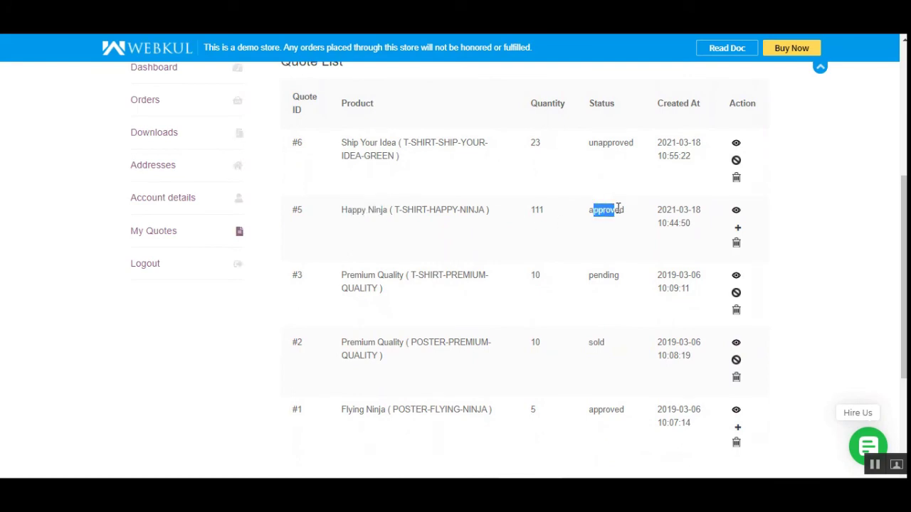
left_click_drag(353, 142, 479, 148)
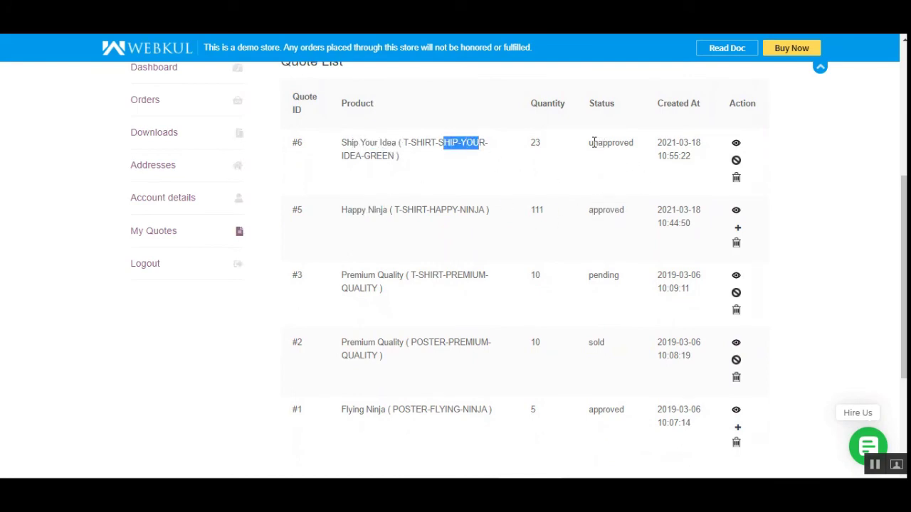
left_click_drag(593, 142, 627, 142)
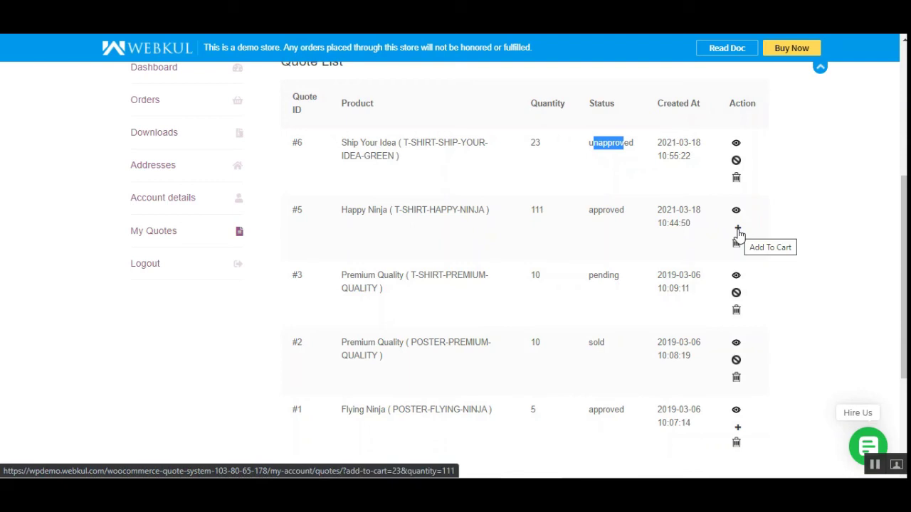
Add approved quote #5 to the cart: 111 Happy Ninja, subtotal £1,332.00
left_click(737, 235)
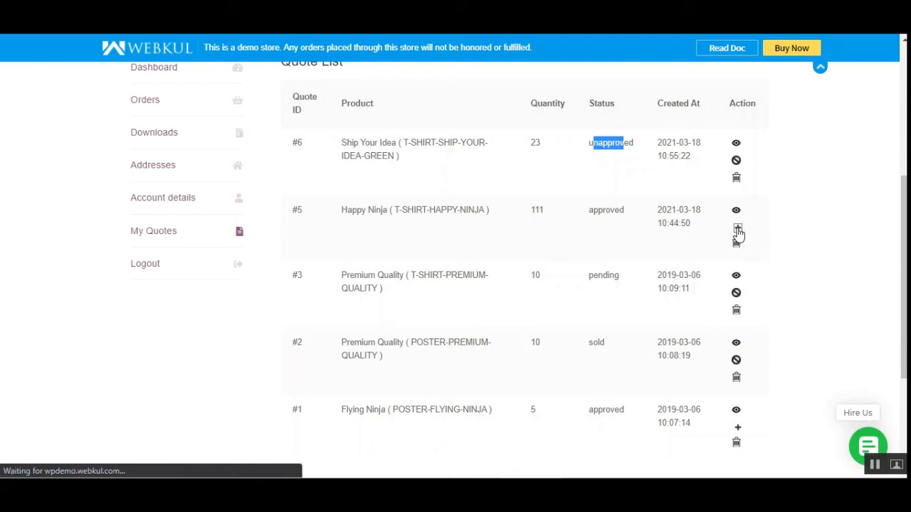
mouse_move(905, 184)
left_mouse_down()
mouse_move(905, 285)
mouse_move(905, 184)
left_mouse_up()
mouse_move(727, 163)
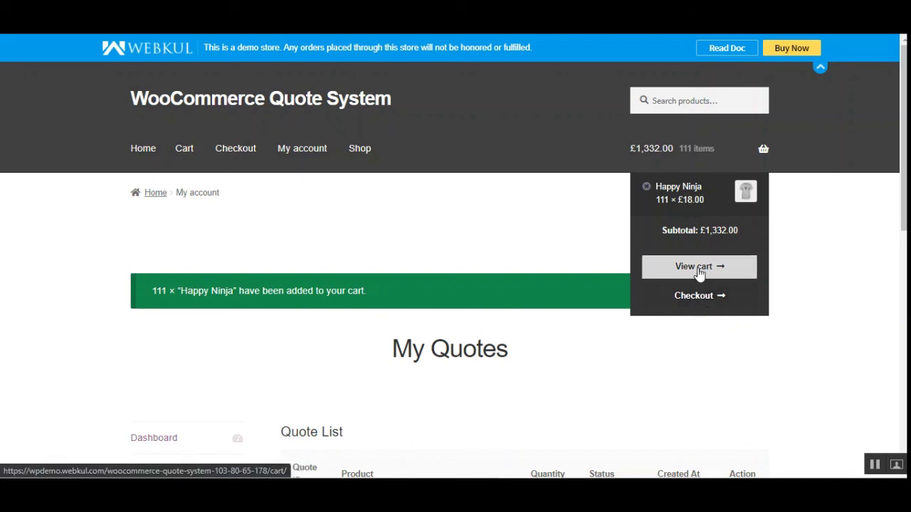
View the cart of 111 Happy Ninja at £12.00, total £1,332.00, and proceed to checkout
left_click(700, 273)
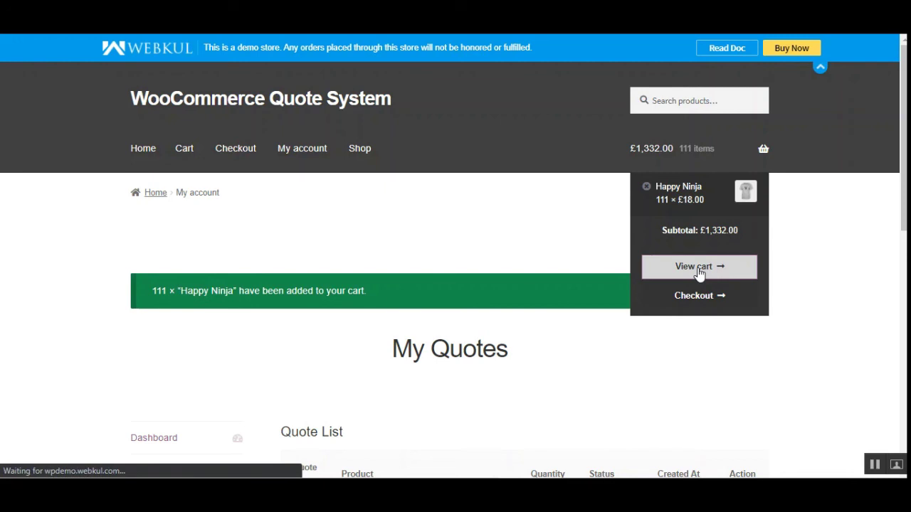
scroll(482, 244, "down", 3)
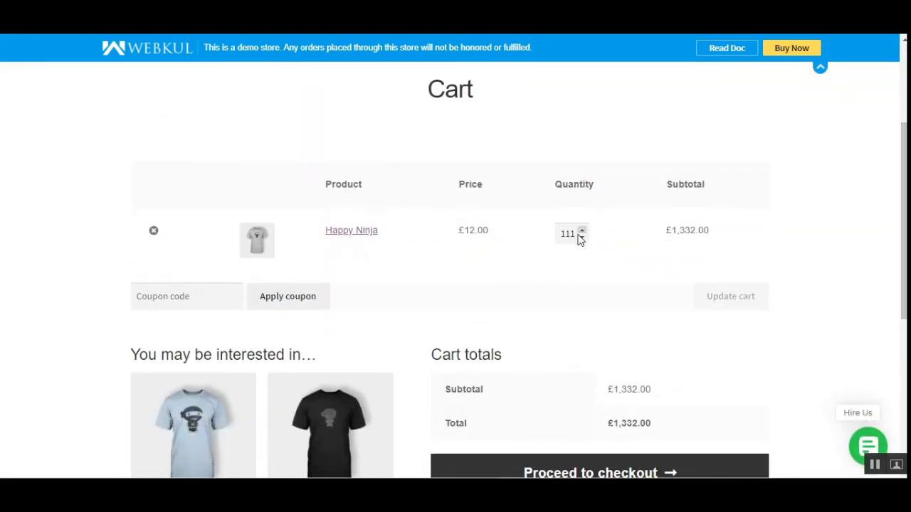
double_click(894, 269)
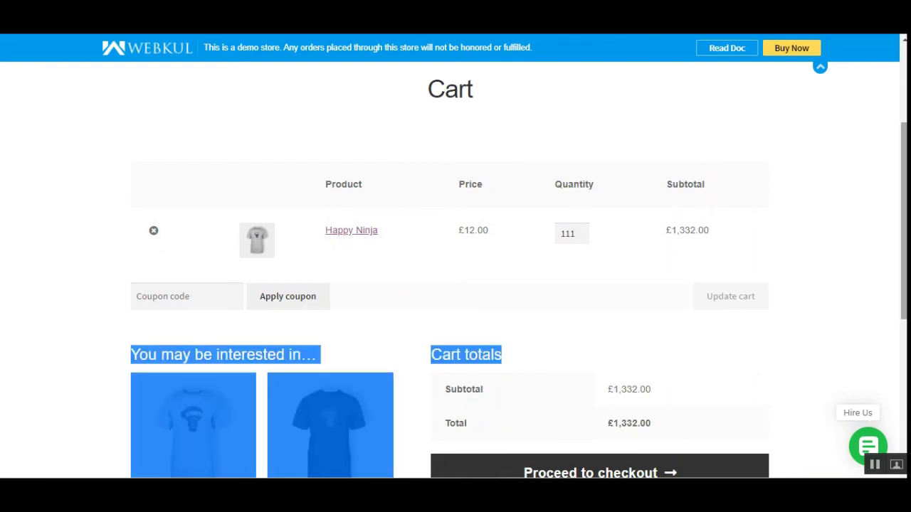
left_click(849, 258)
scroll(747, 329, "down", 3)
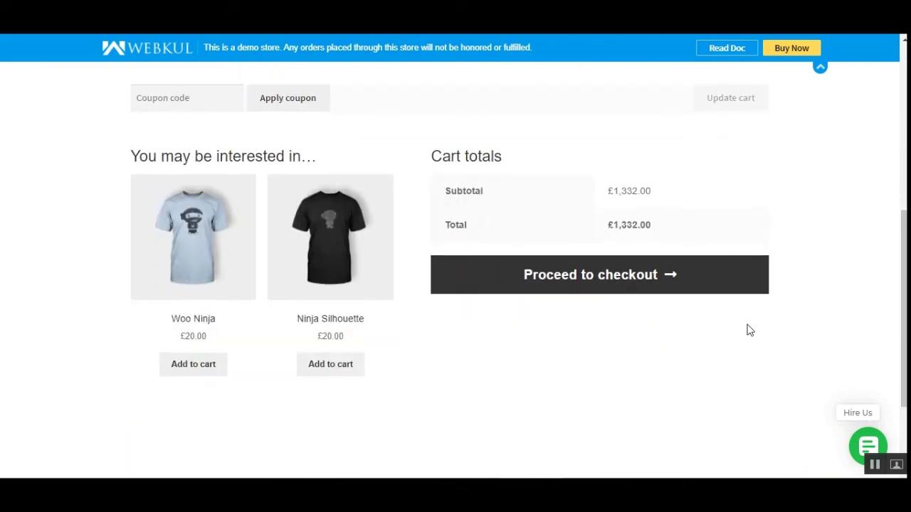
left_click(555, 277)
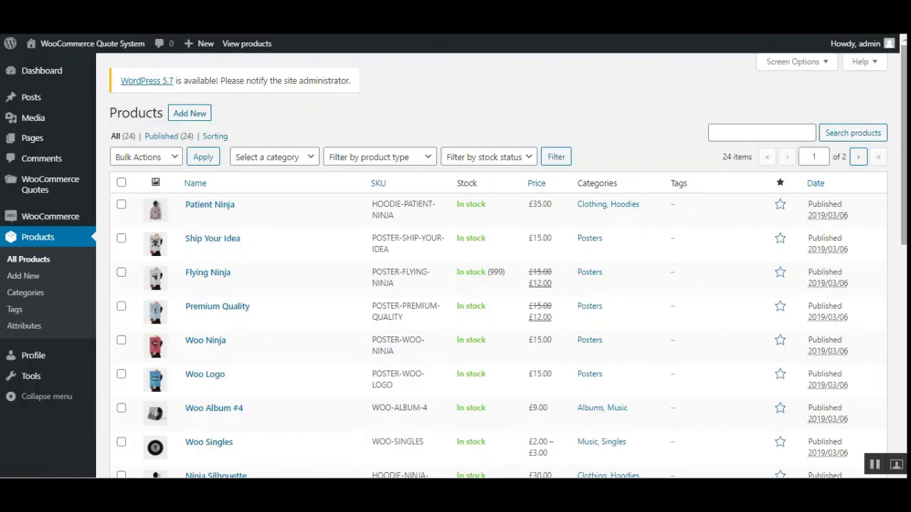
Open the Ship Your Idea hoodie for editing and show its product variations
scroll(498, 284, "down", 2)
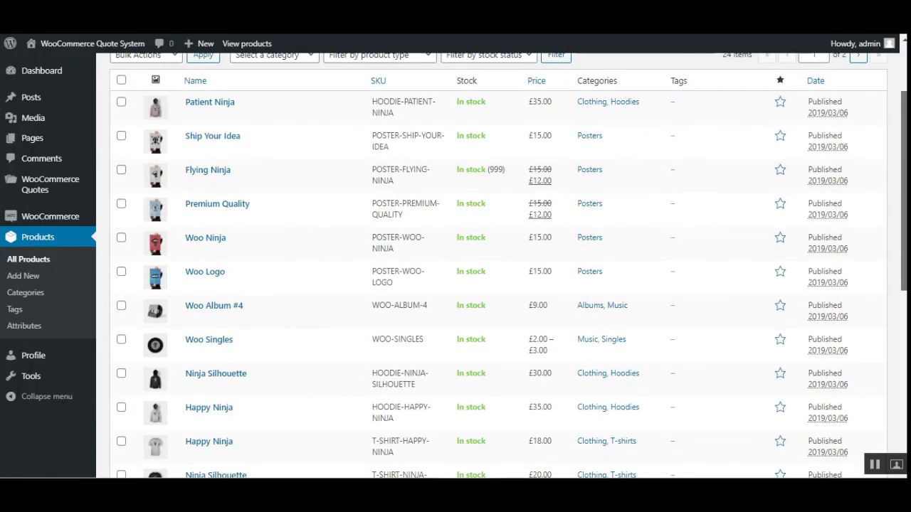
scroll(498, 284, "down", 3)
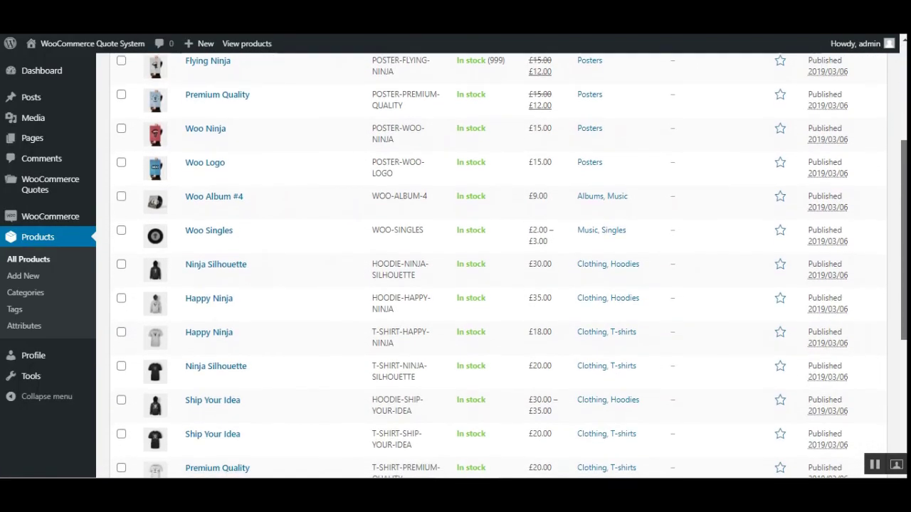
scroll(240, 304, "down", 3)
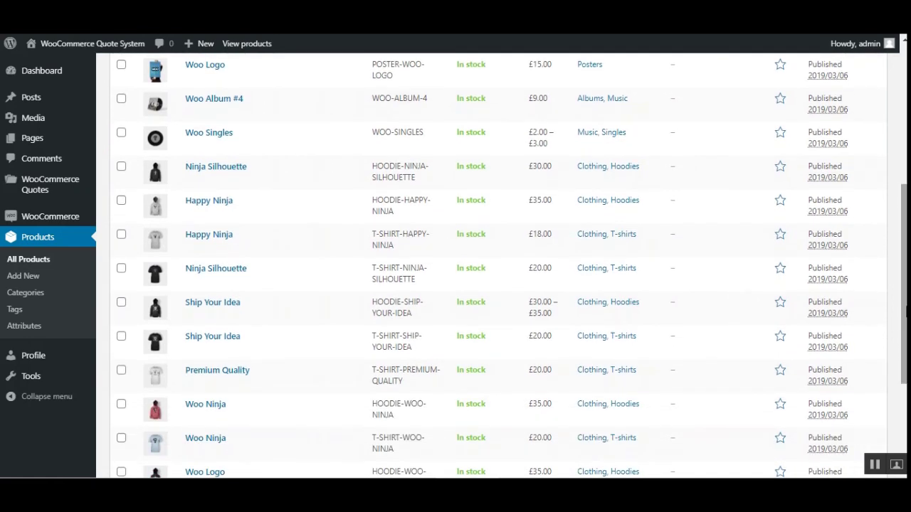
left_click(218, 316)
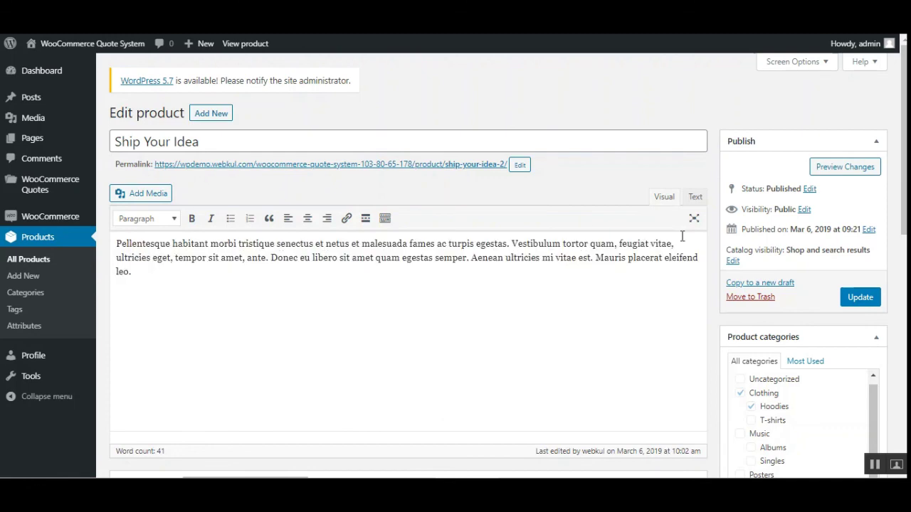
scroll(545, 317, "down", 4)
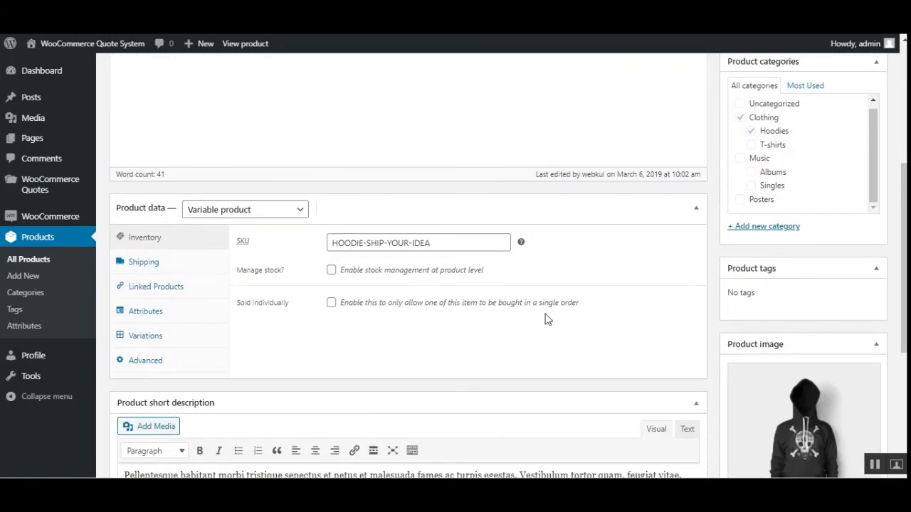
left_click(149, 342)
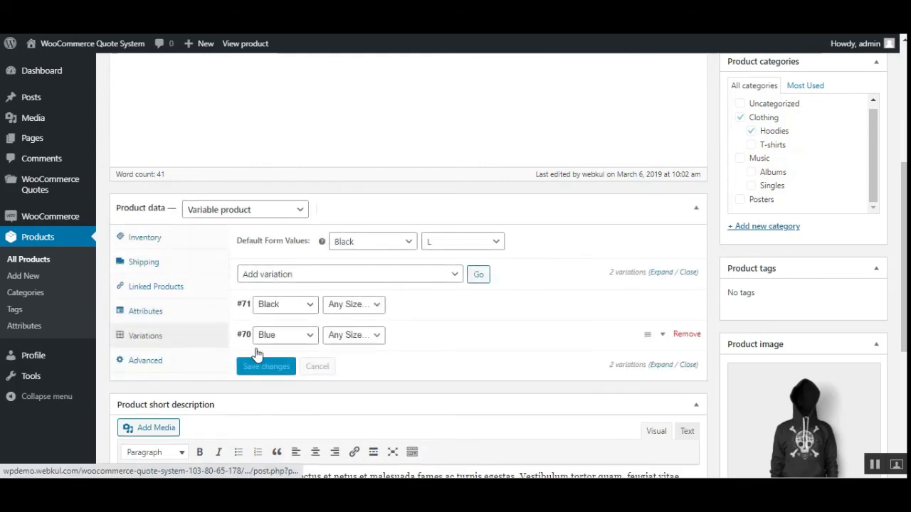
Set variation #71 to size L and Blue variation #70 to size XL
left_click(354, 305)
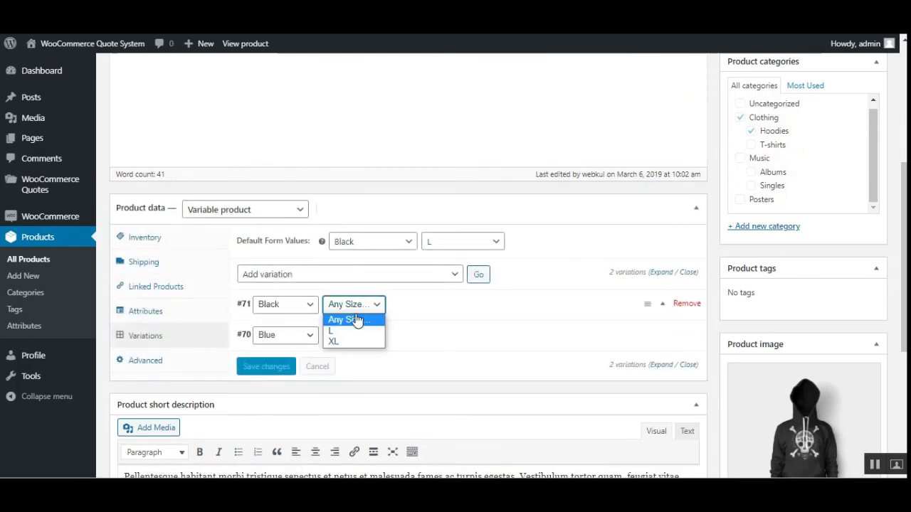
left_click(331, 330)
left_click(354, 335)
left_click(302, 344)
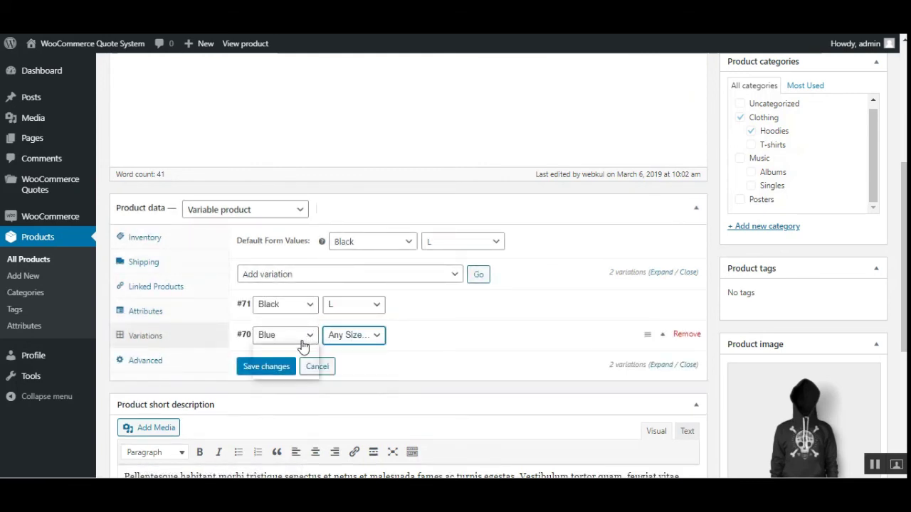
left_click(301, 370)
left_click(360, 354)
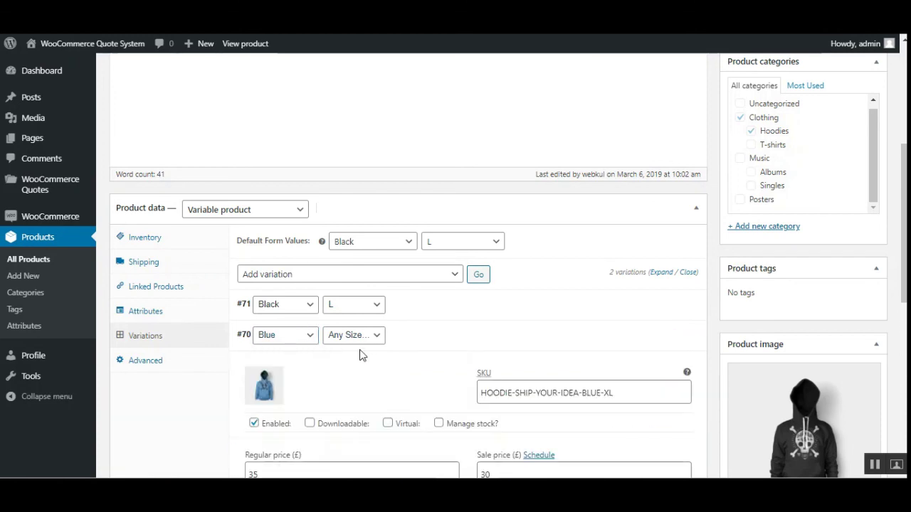
left_click(354, 335)
left_click(334, 370)
Expand all variations to review their details, including Enable Quote
scroll(334, 370, "down", 3)
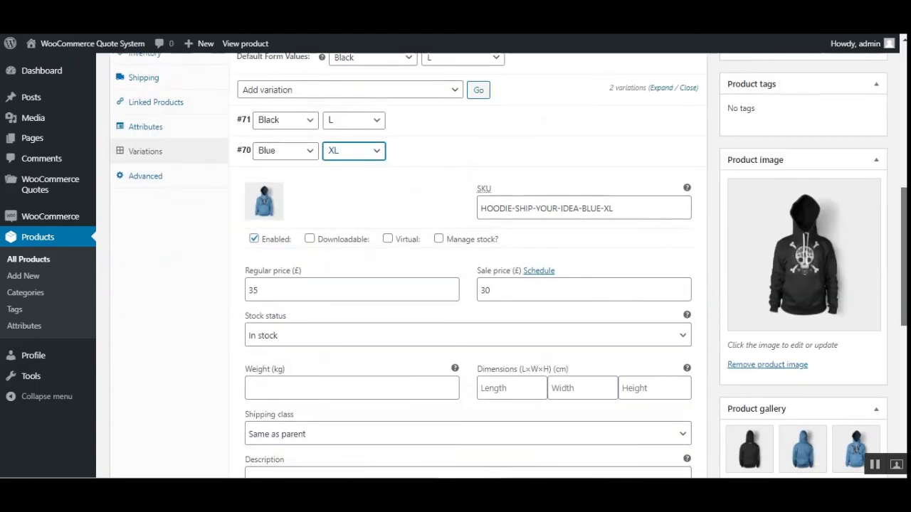
scroll(285, 254, "down", 1)
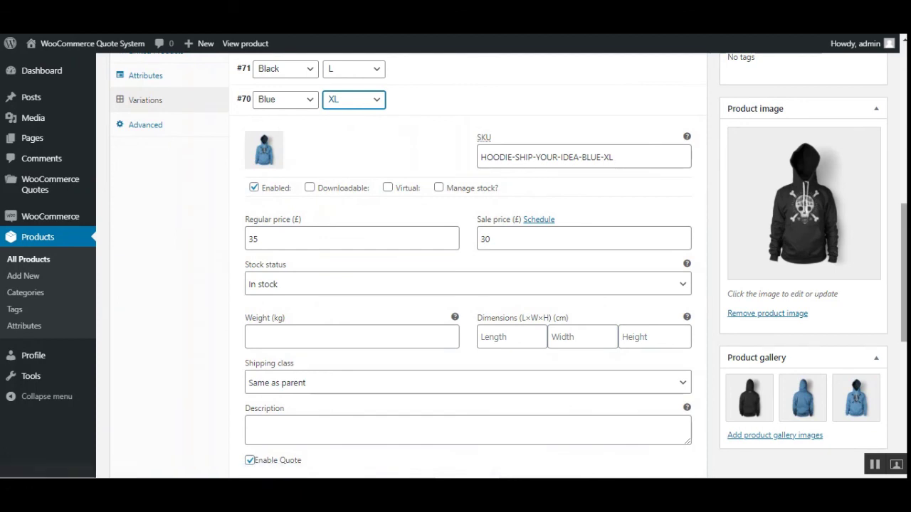
scroll(406, 285, "down", 2)
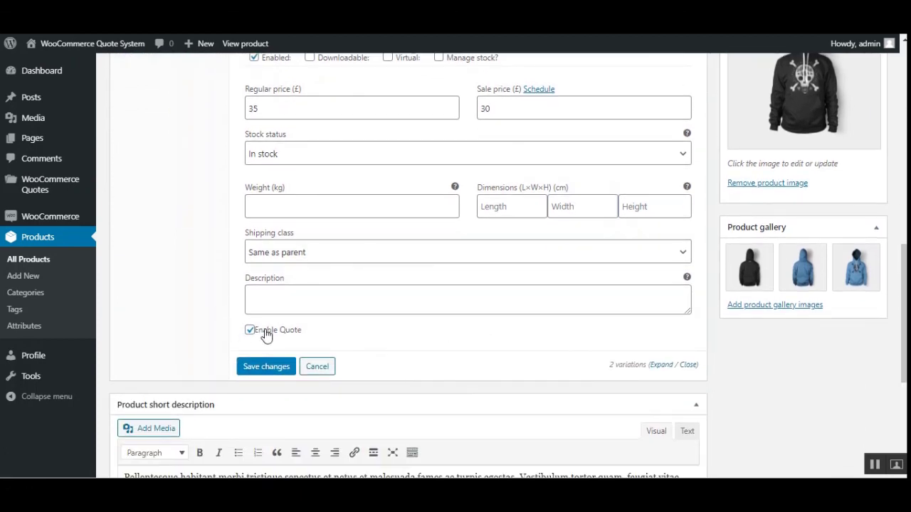
scroll(188, 321, "up", 2)
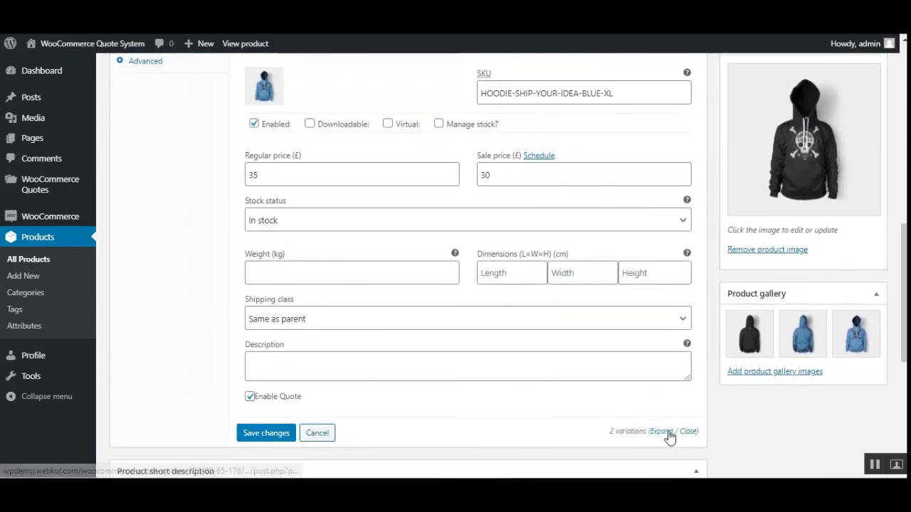
left_click(665, 433)
scroll(643, 408, "down", 5)
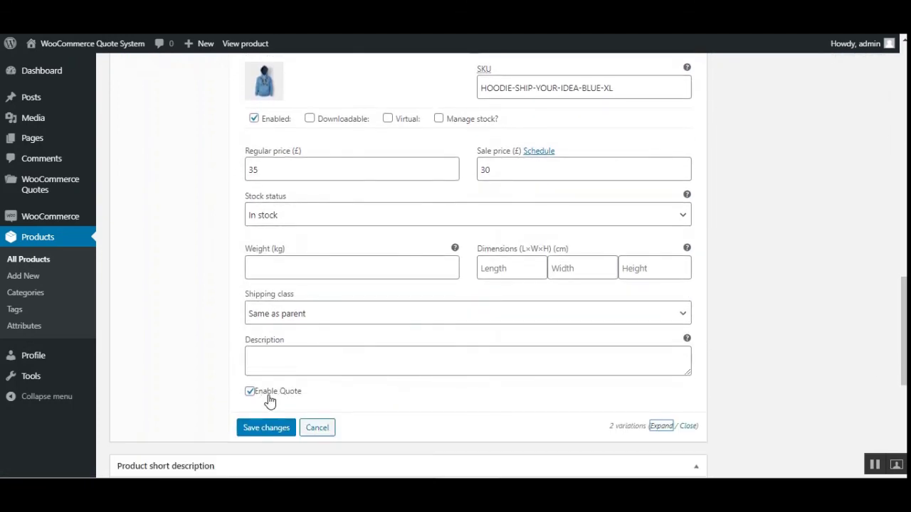
scroll(463, 270, "up", 6)
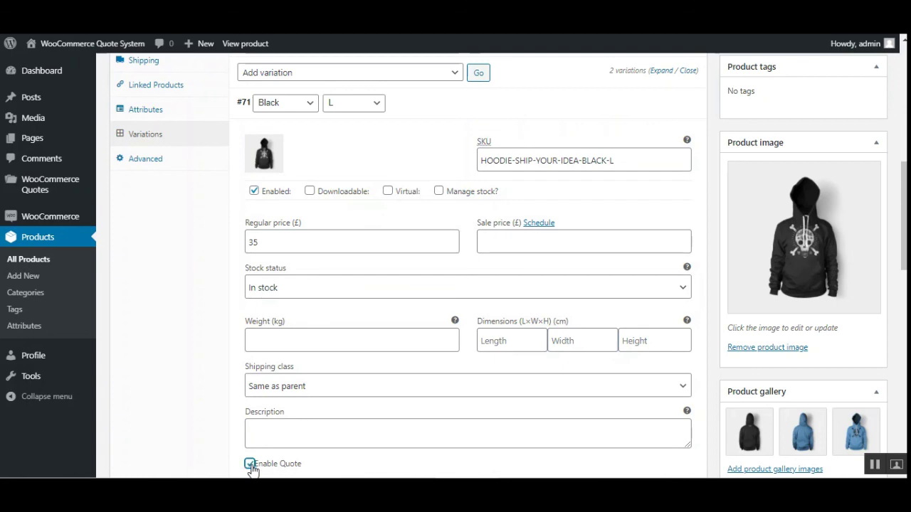
scroll(252, 471, "up", 3)
scroll(408, 285, "up", 3)
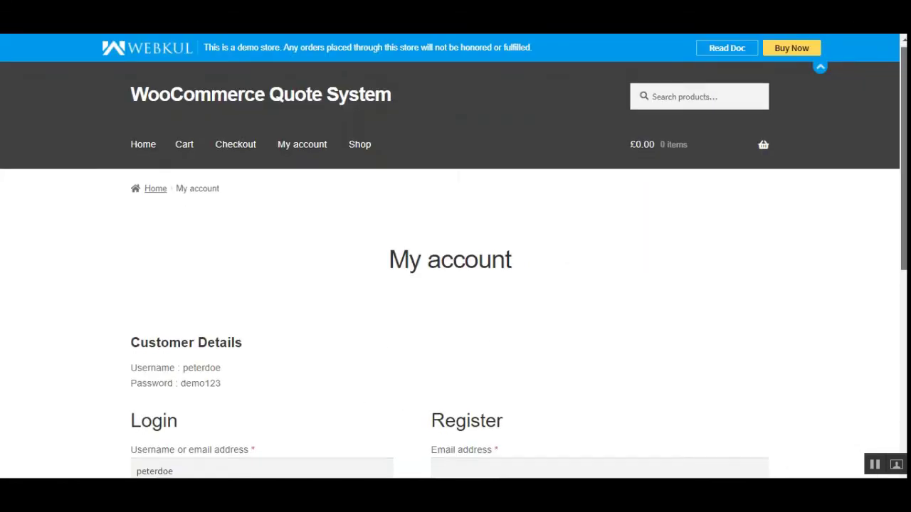
Scroll through the cart's 111 Happy Ninja items at £12.00 and £1,332.00 total
scroll(580, 398, "down", 4)
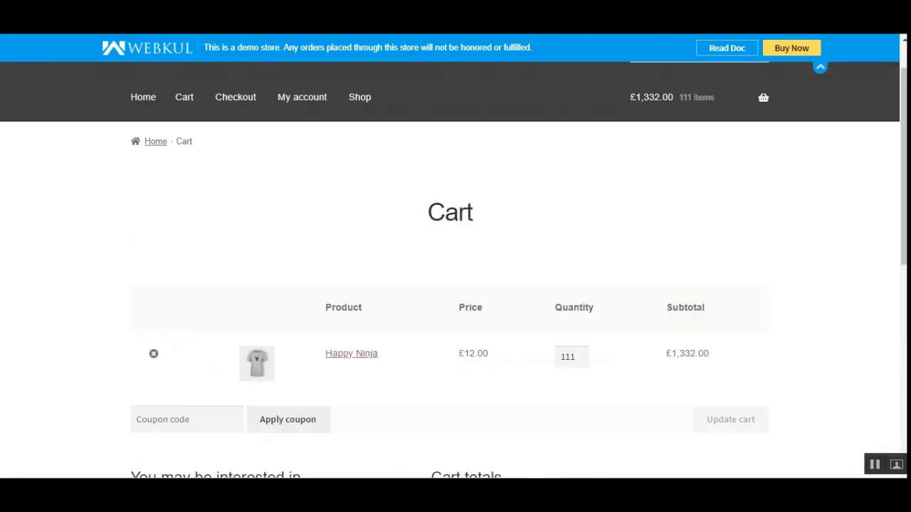
scroll(420, 243, "down", 2)
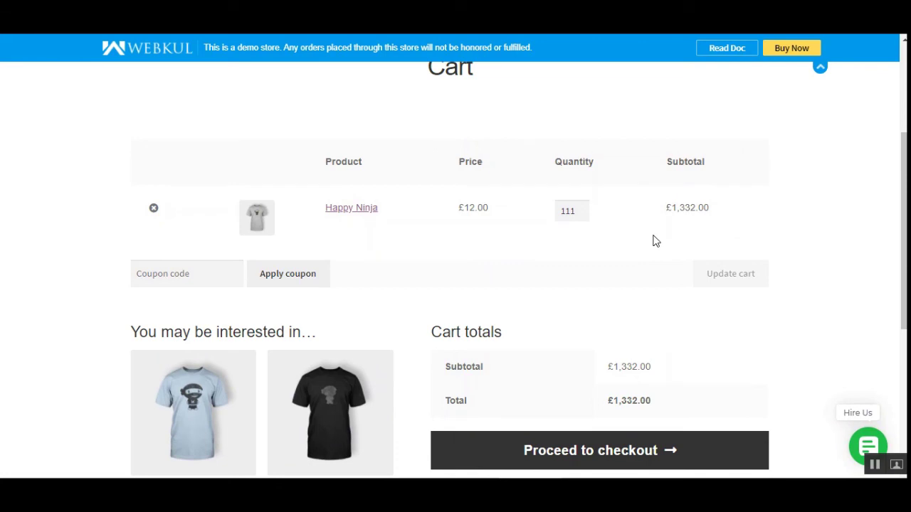
scroll(733, 249, "up", 3)
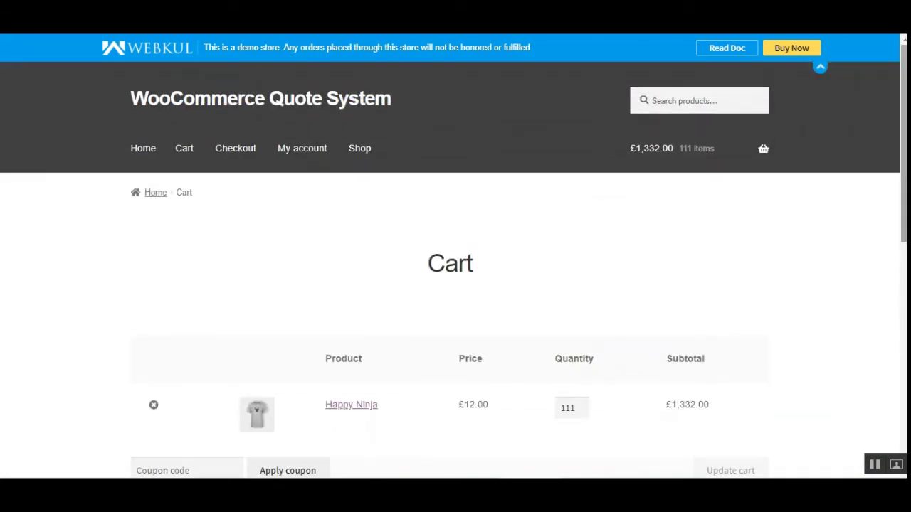